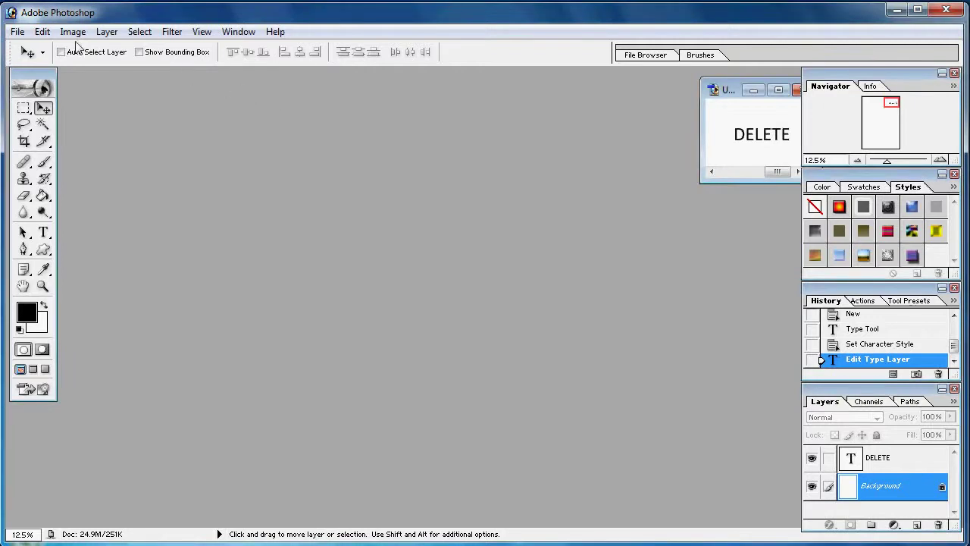
Step: Create a new white A4 document, 210 × 297 mm at 300 ppi, named Untitled-3
left_click(18, 32)
left_click(29, 50)
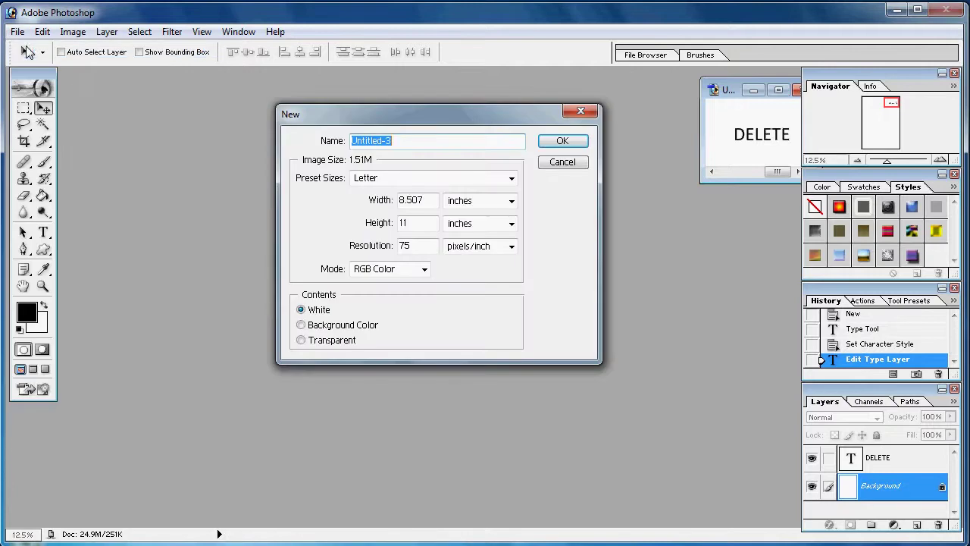
left_click(405, 182)
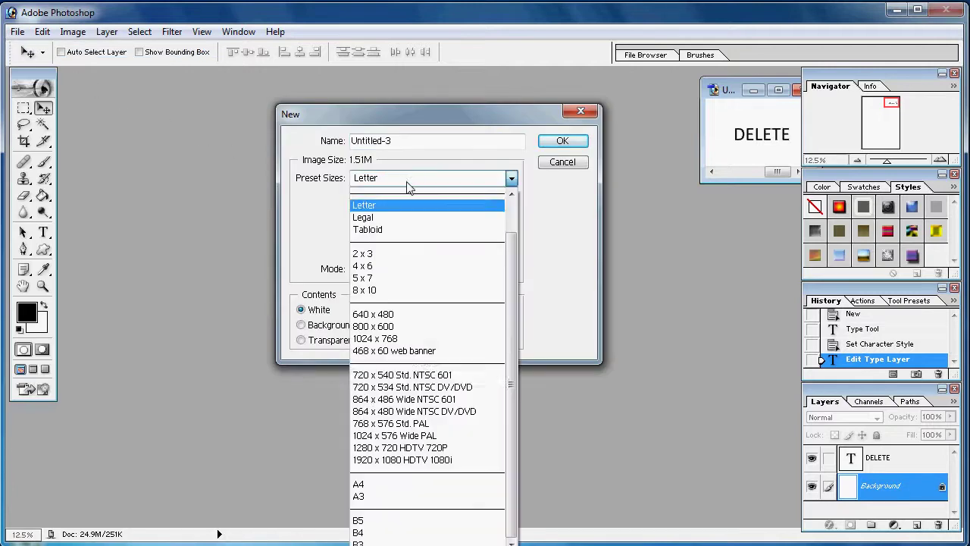
left_click(373, 485)
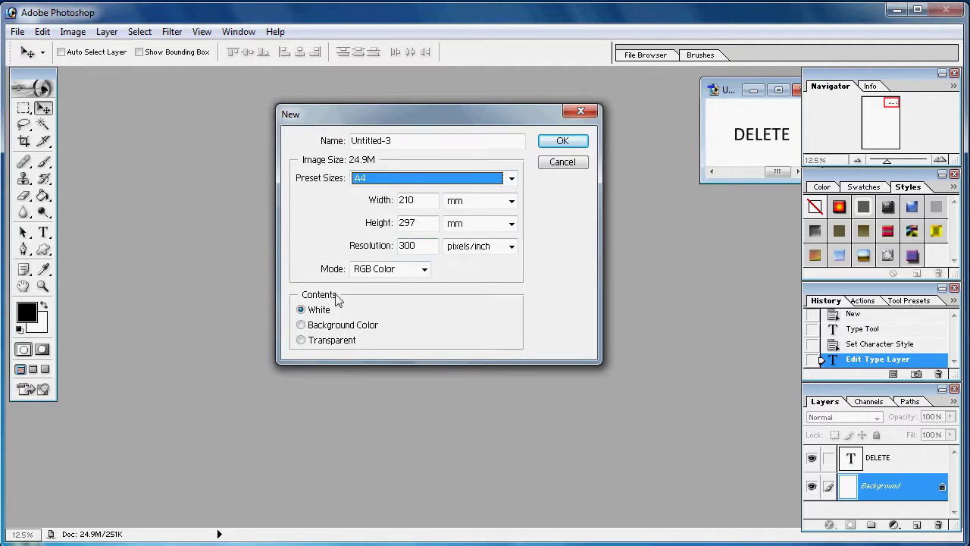
left_click(558, 143)
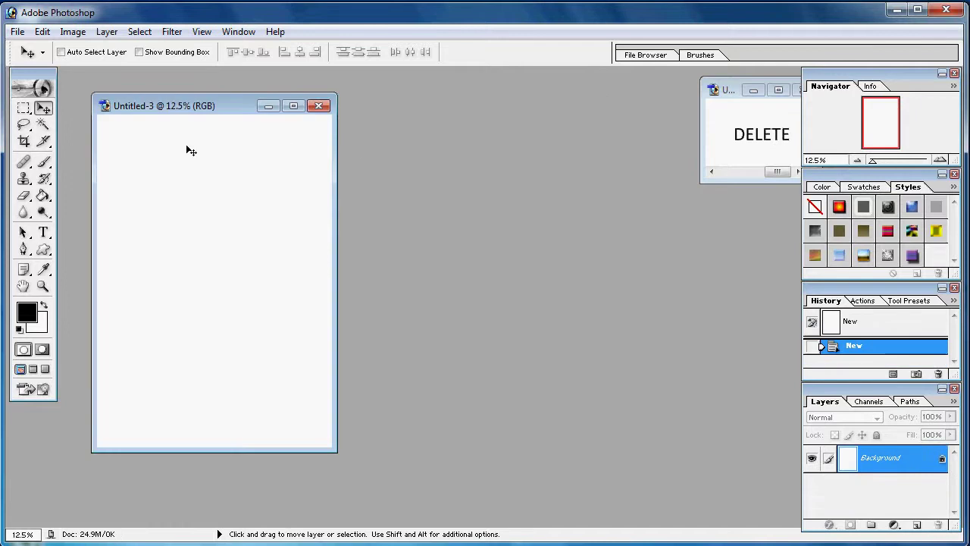
Step: Rotate the canvas 90° clockwise to landscape and fit the whole page in an enlarged window
left_click(74, 32)
mouse_move(111, 184)
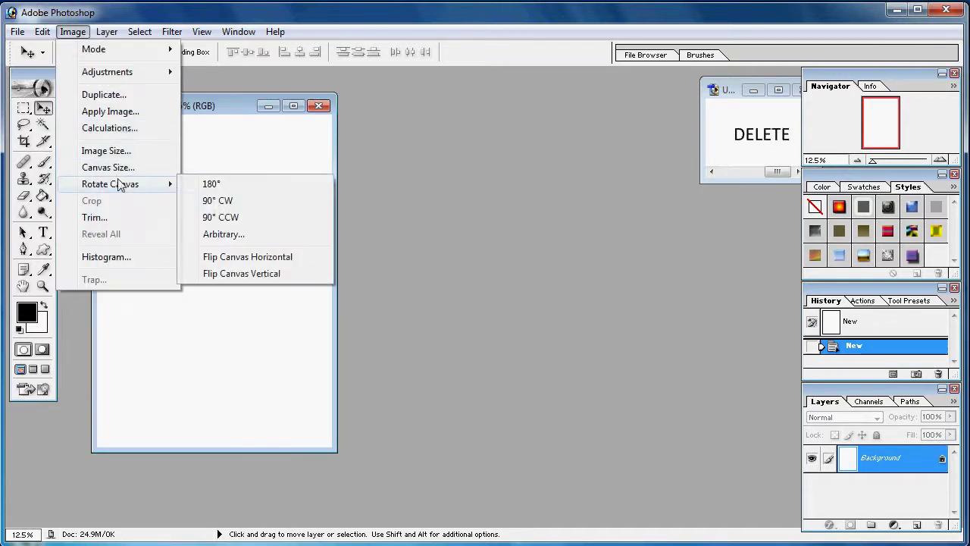
left_click(218, 202)
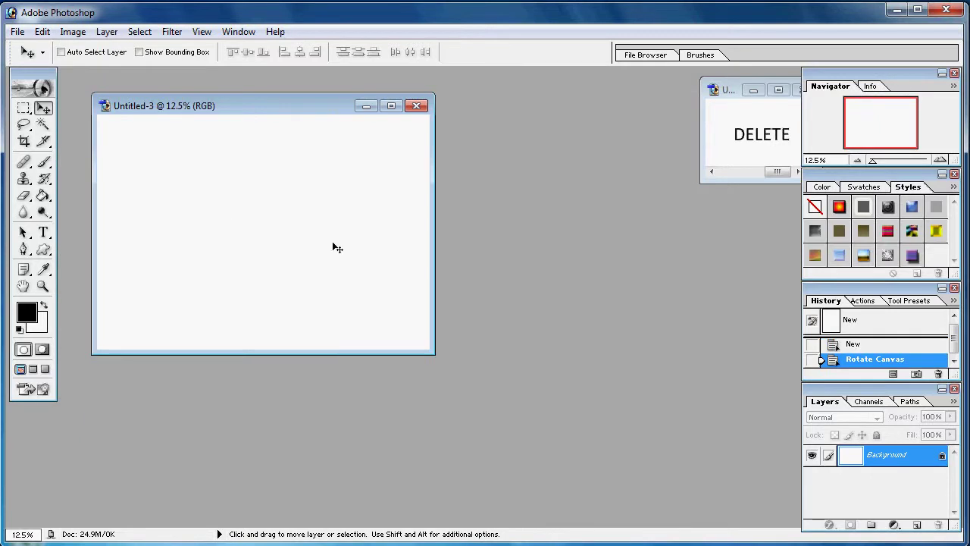
left_click_drag(430, 354, 684, 510)
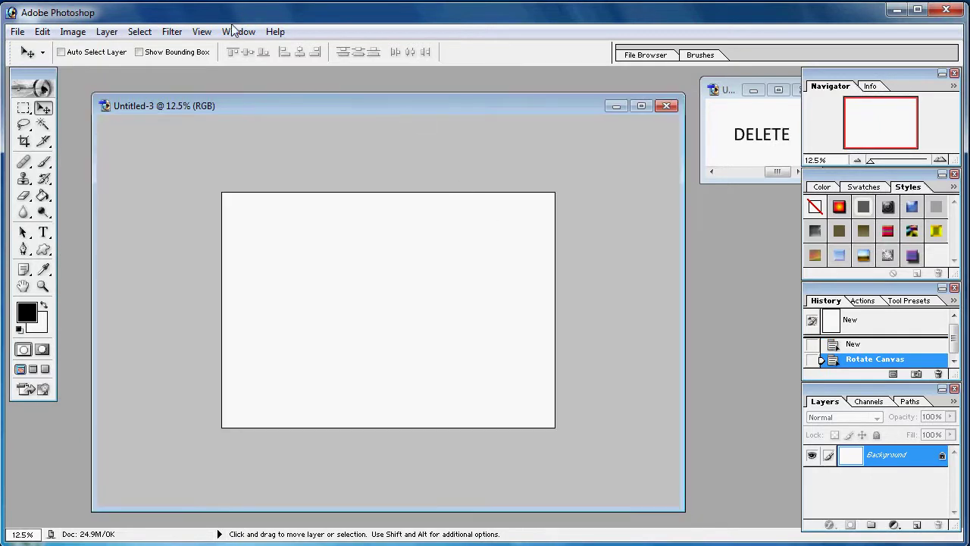
left_click(237, 31)
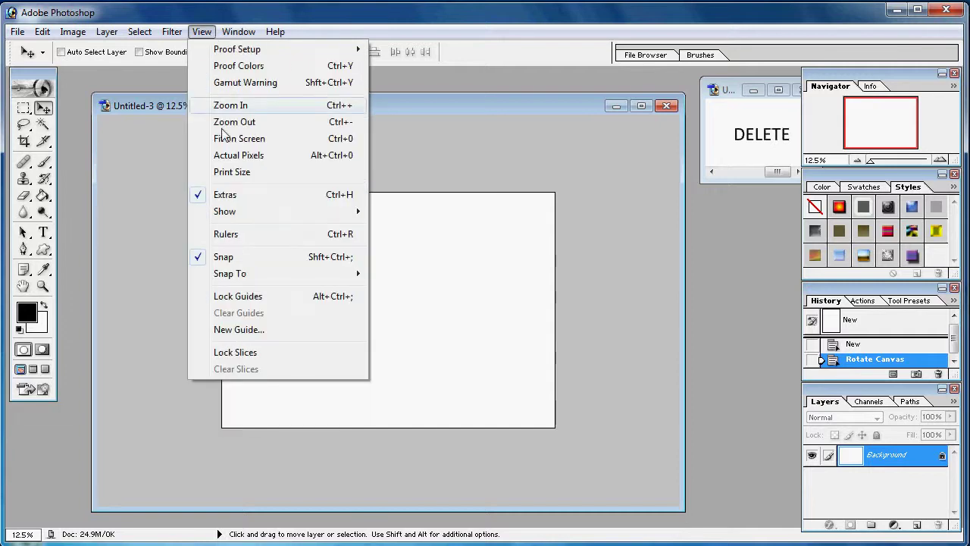
left_click(260, 139)
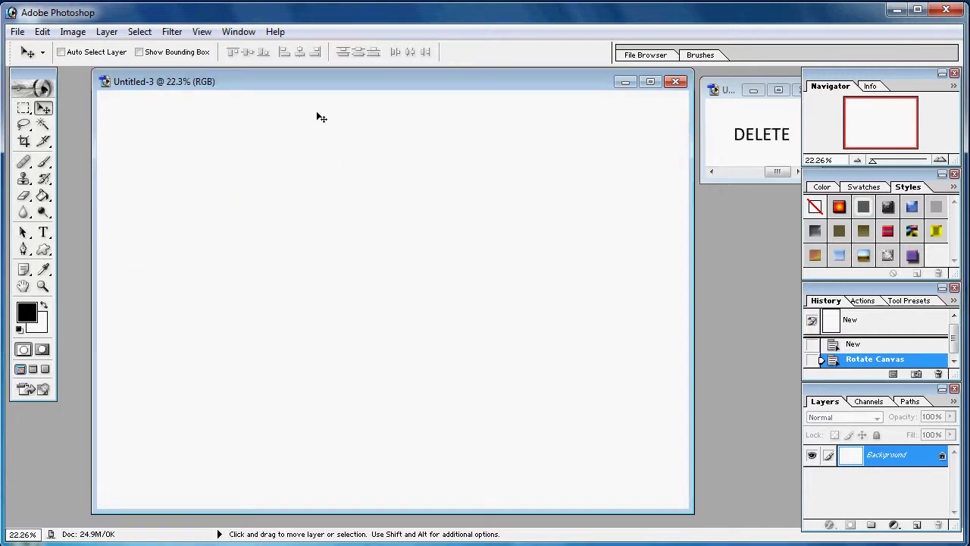
left_click_drag(332, 87, 320, 87)
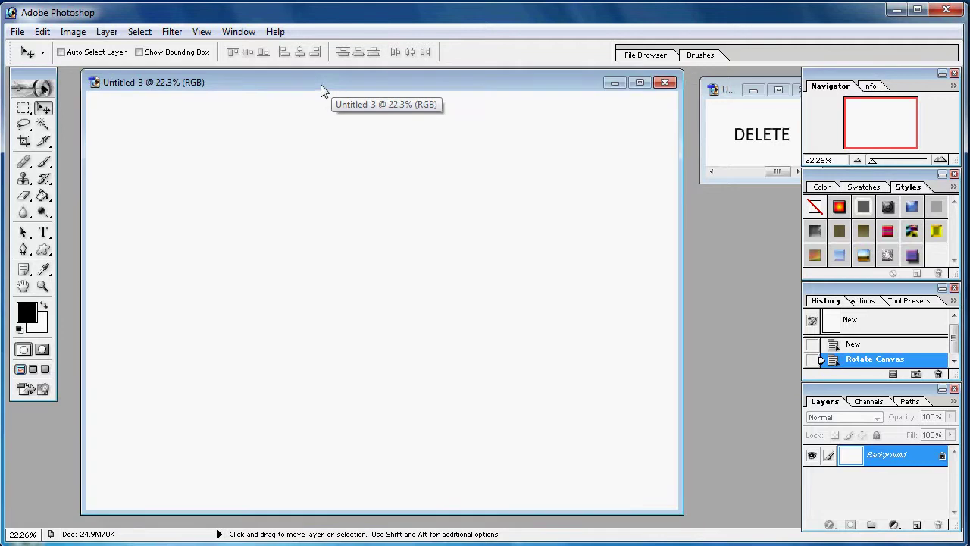
left_click_drag(682, 514, 680, 512)
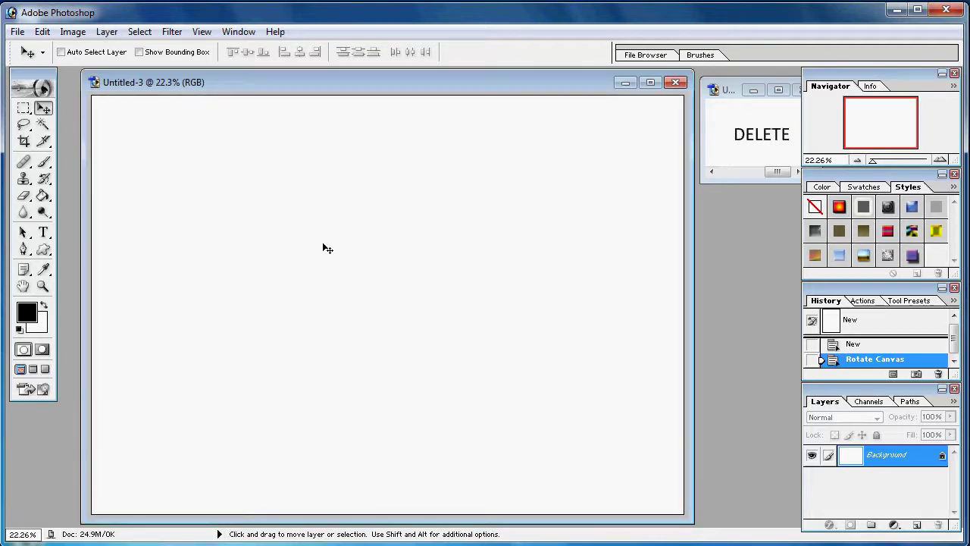
Step: Switch the shape tool from Rectangle to the Custom Shape Tool
left_click(45, 251)
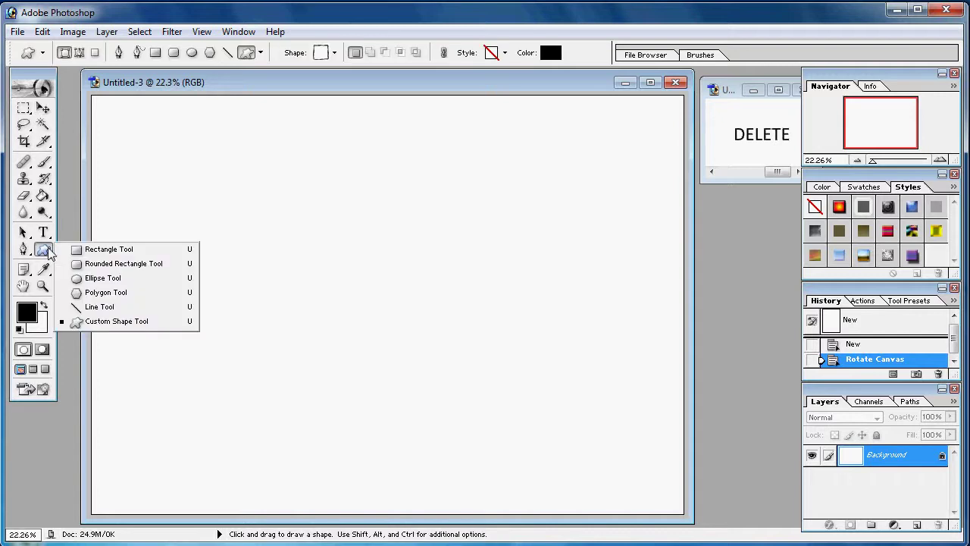
left_click(81, 253)
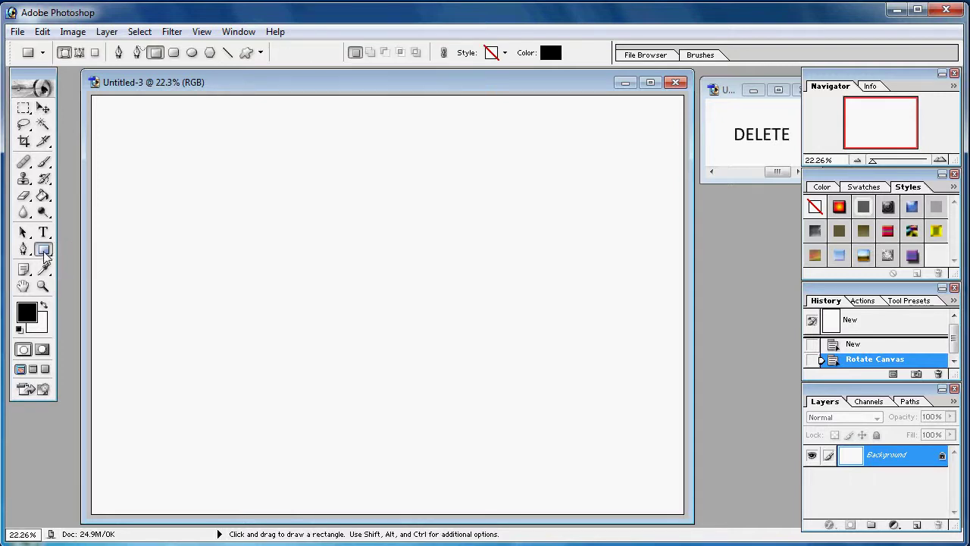
left_click(44, 253)
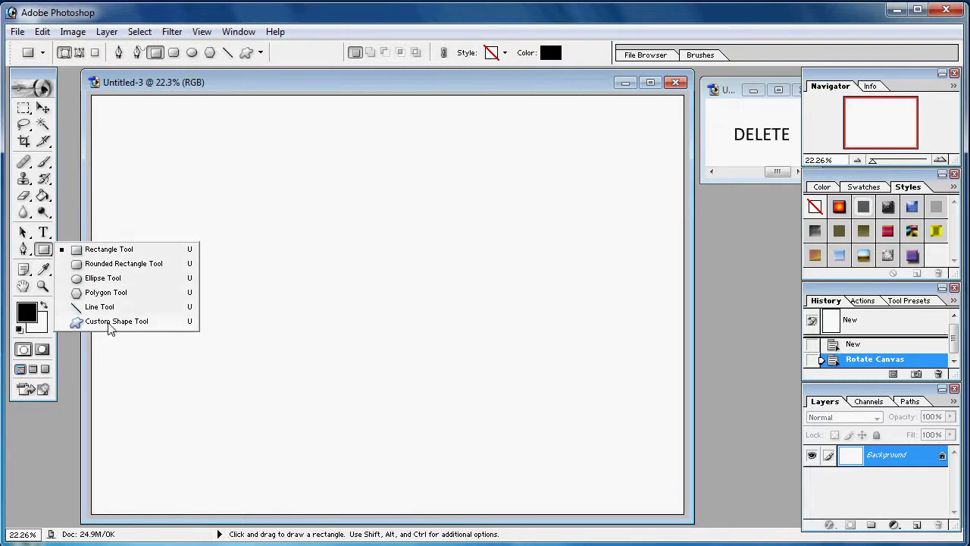
left_click(110, 321)
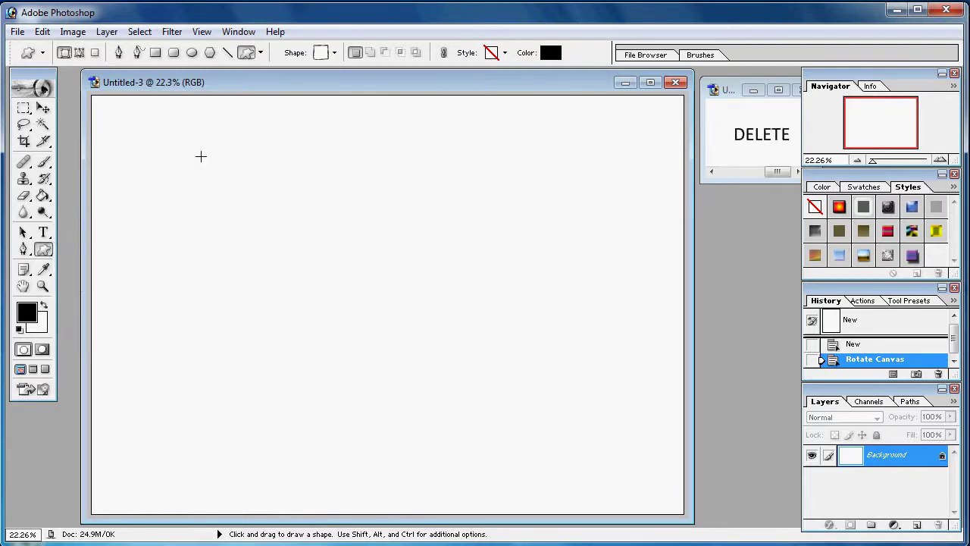
Step: Load the All shape set, replacing the current shapes, and choose the wavy frame shape
left_click(335, 55)
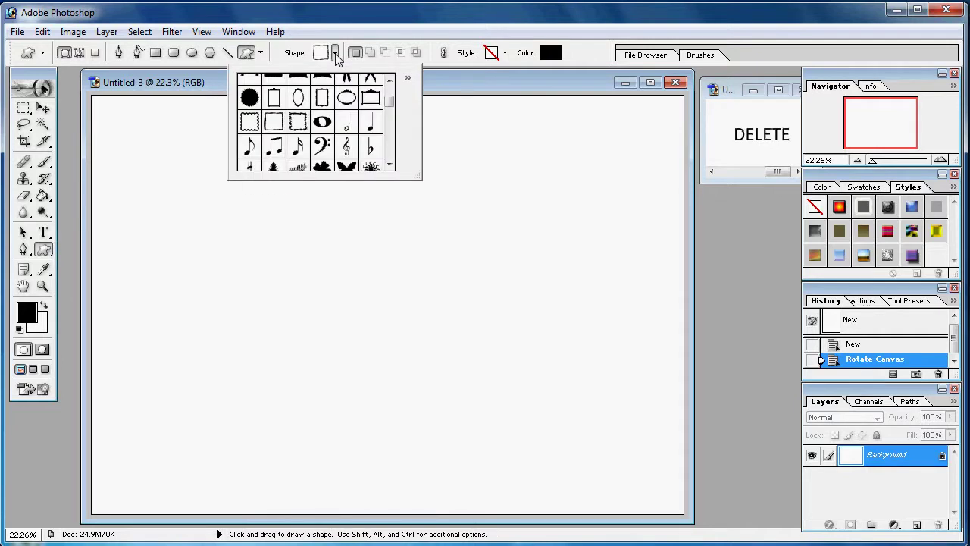
left_click(390, 81)
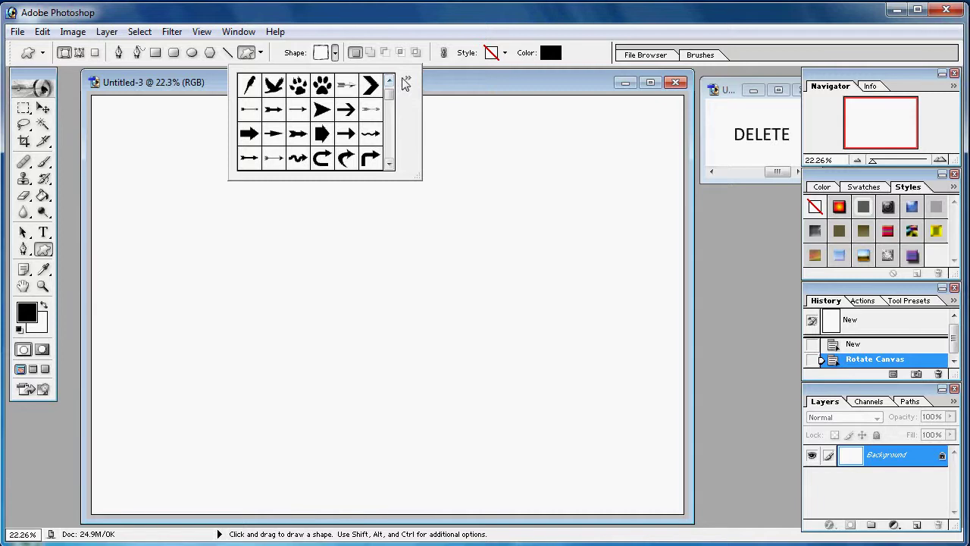
left_click(408, 79)
left_click(447, 319)
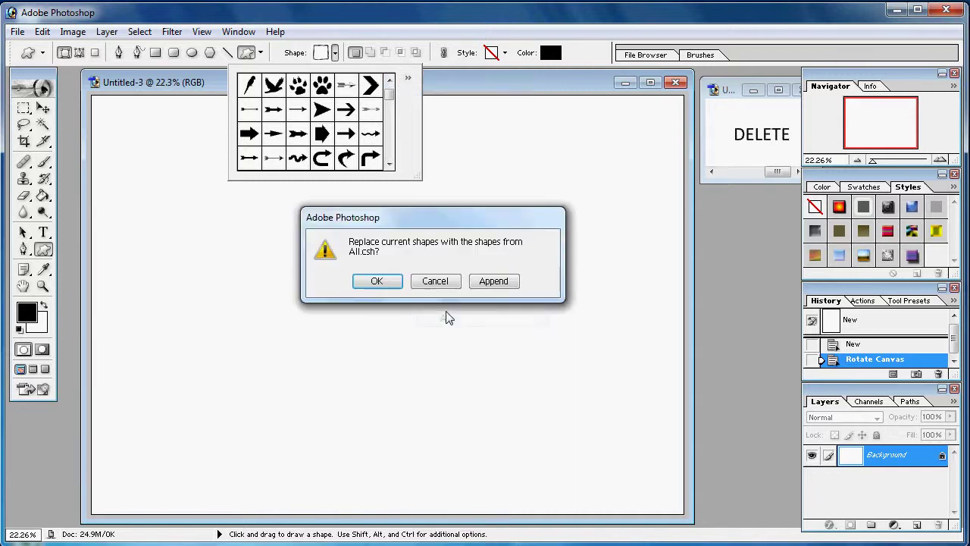
left_click(382, 281)
left_click(389, 81)
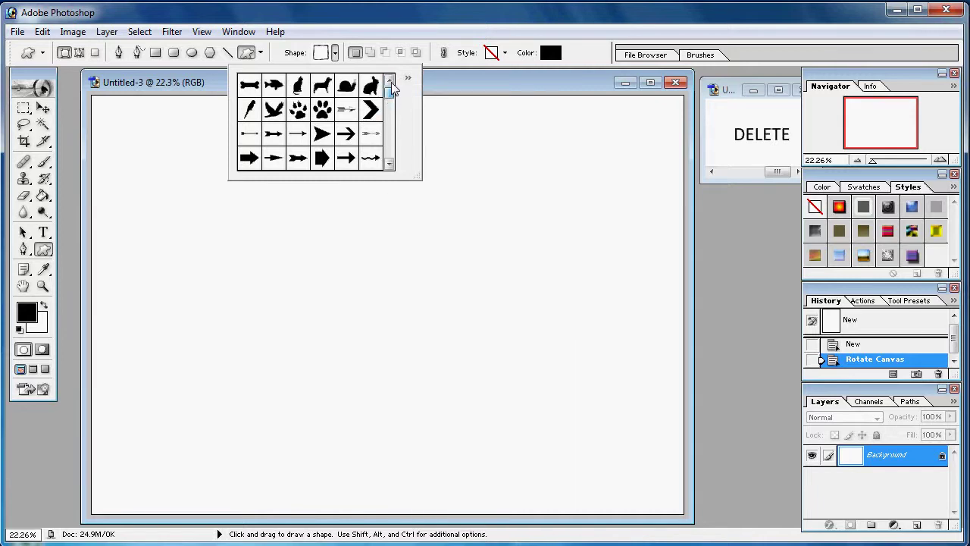
left_click(389, 164)
left_click(389, 165)
left_click(389, 164)
left_click(388, 165)
left_click(389, 165)
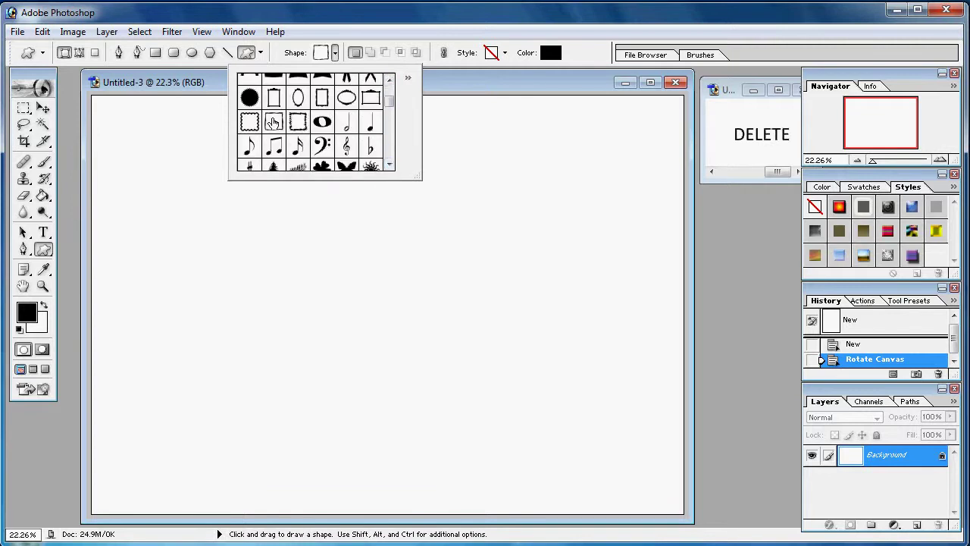
double_click(275, 122)
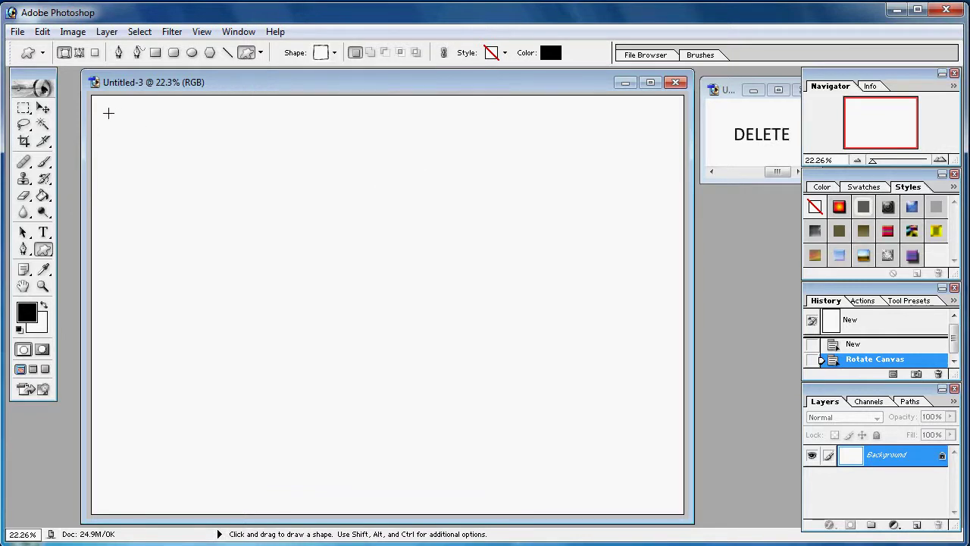
Step: Draw a black wavy frame spanning almost the whole landscape page as layer Shape 1
left_click_drag(106, 110, 675, 504)
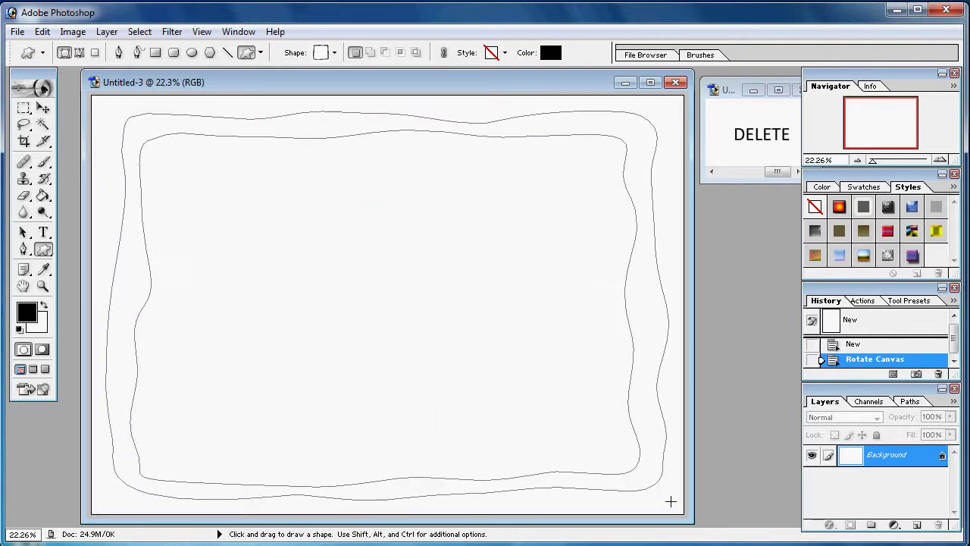
left_click_drag(674, 504, 667, 502)
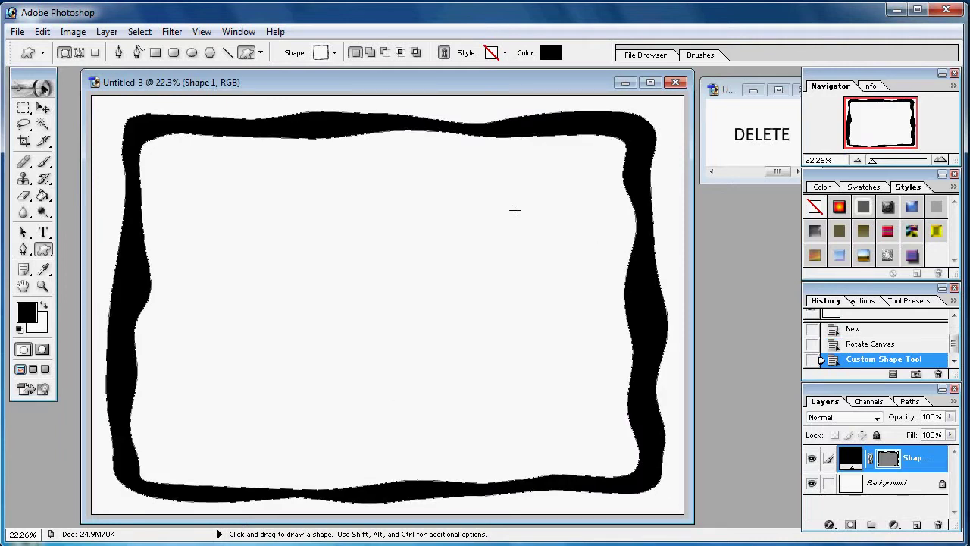
left_click(17, 31)
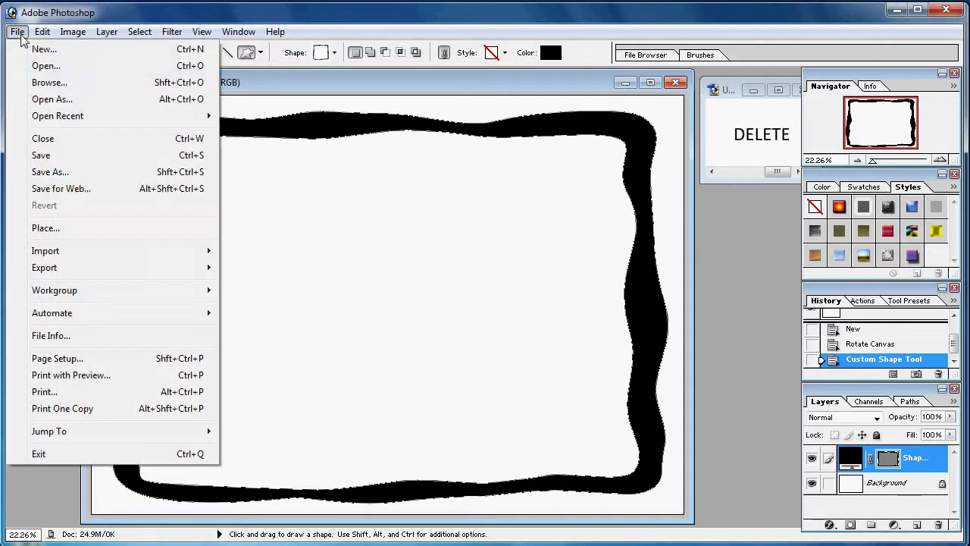
Step: Open Desert.jpg from Sample Pictures, then bring the Untitled-3 page back to the front
left_click(44, 67)
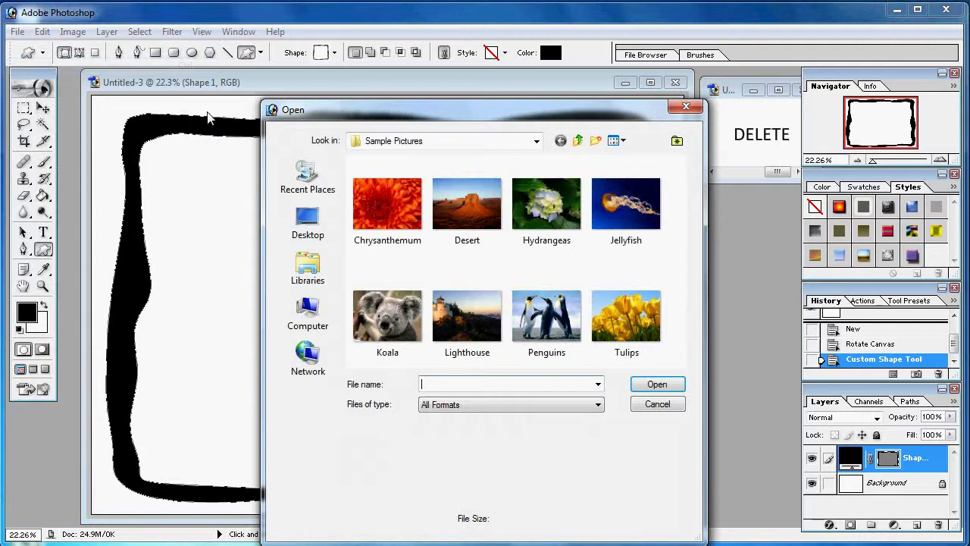
left_click(479, 209)
left_click(657, 385)
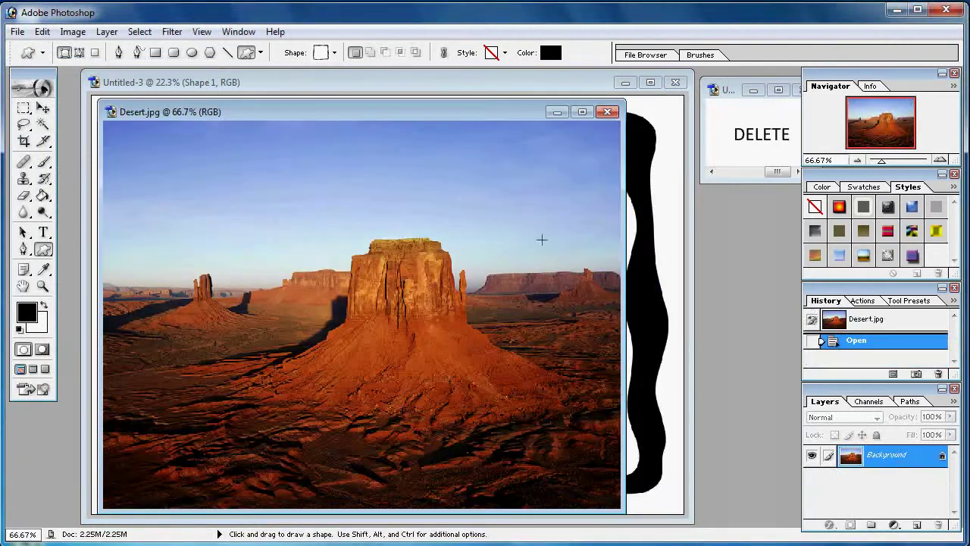
left_click(561, 83)
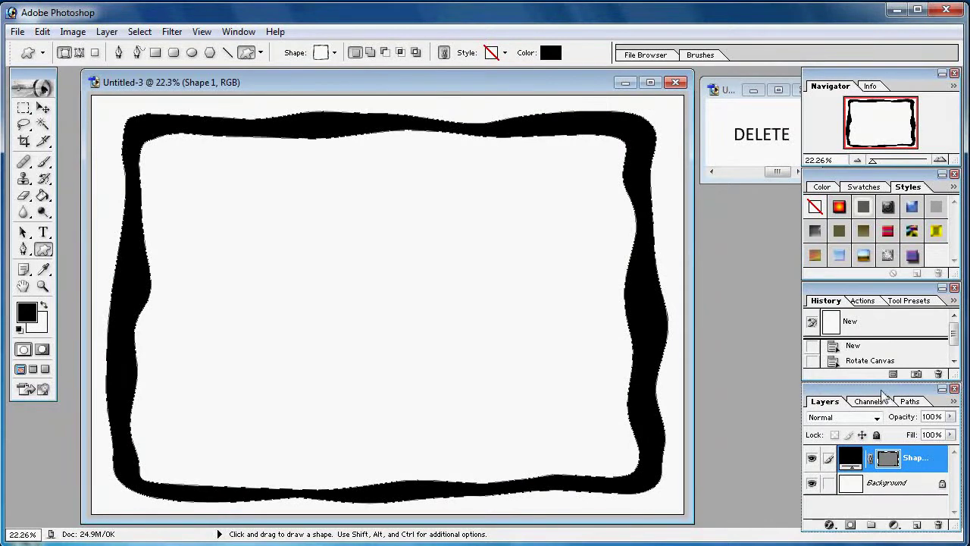
Step: Rasterize the Shape 1 wavy frame layer into a pixel layer, then redock the Layers panel
left_click_drag(883, 396, 805, 301)
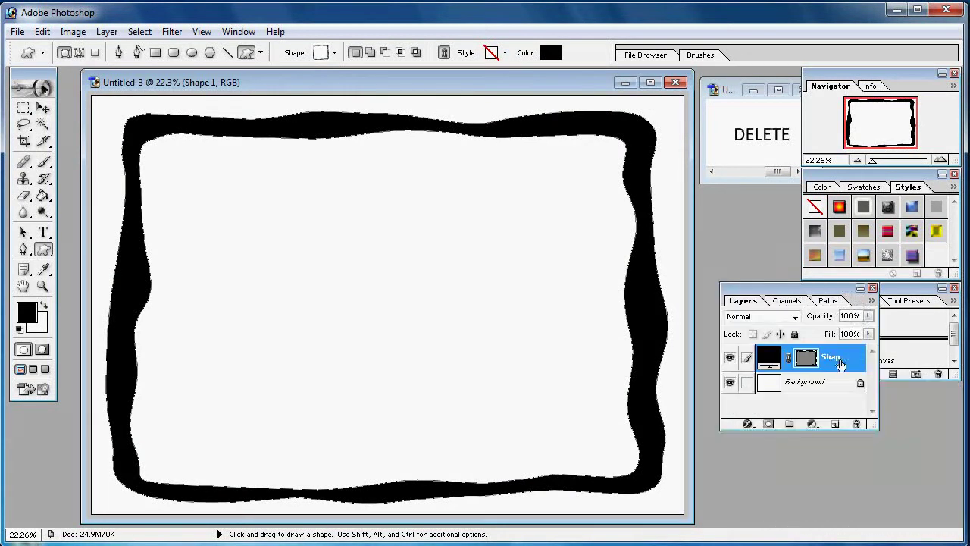
right_click(831, 359)
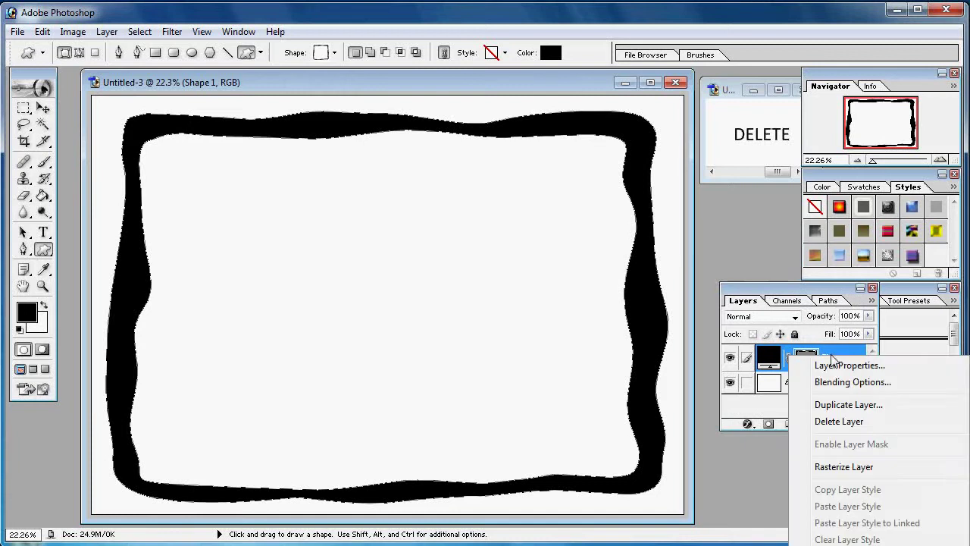
left_click(843, 467)
left_click_drag(798, 292, 887, 394)
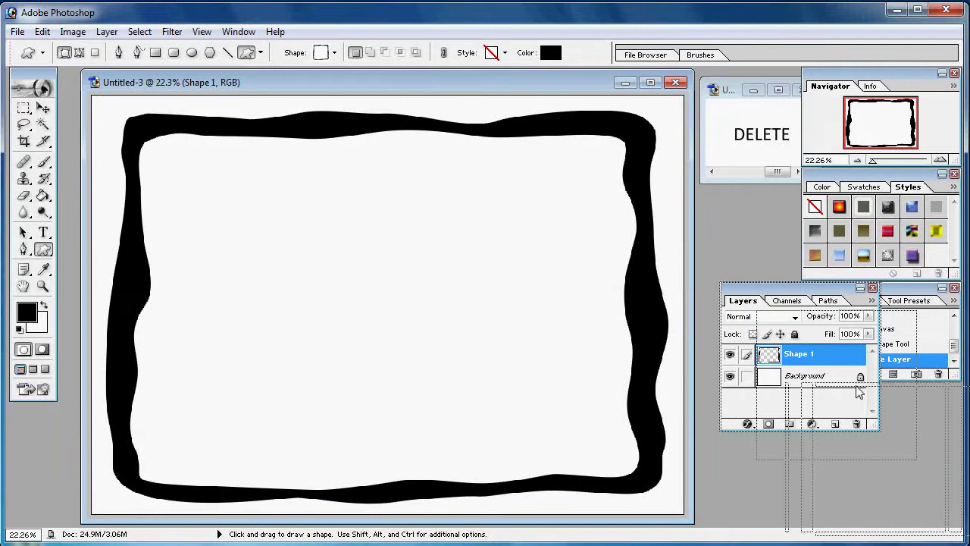
left_click_drag(875, 390, 871, 407)
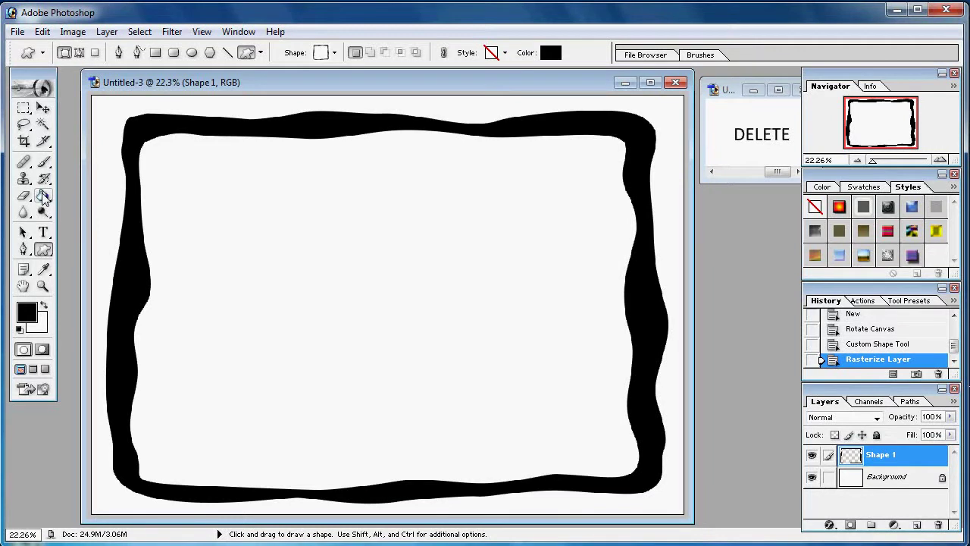
Step: Set the foreground colour to light cyan and bucket-fill the wavy frame's interior with it
left_click(44, 196)
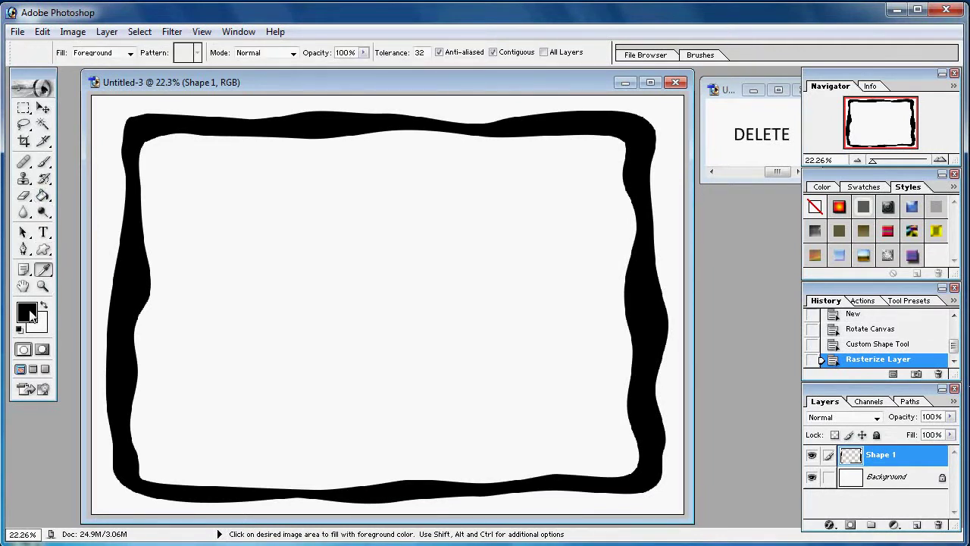
left_click(27, 311)
left_click(521, 393)
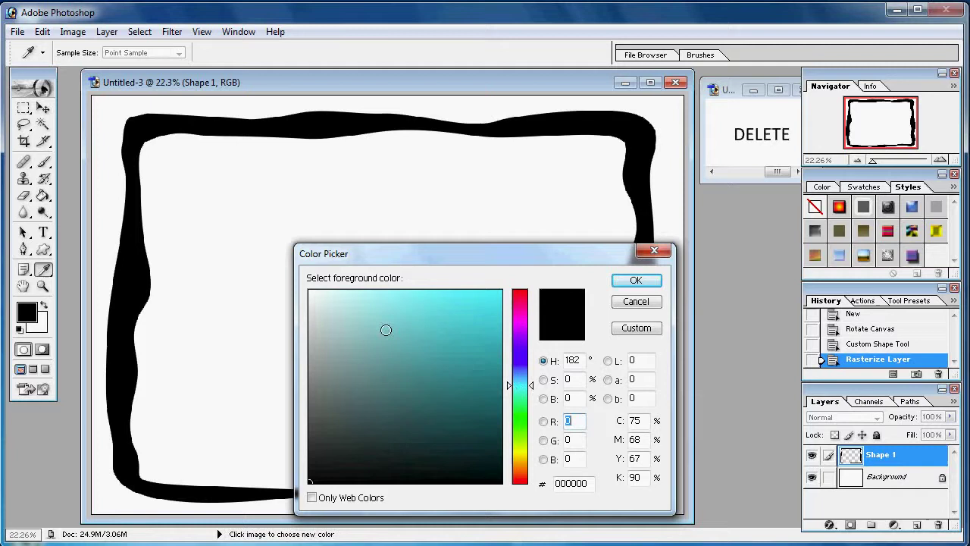
left_click(379, 317)
left_click(636, 281)
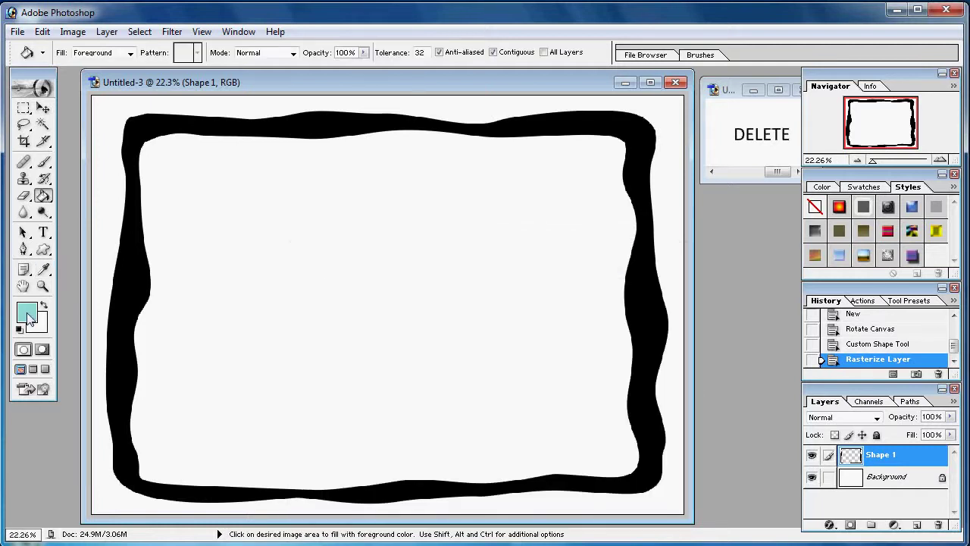
right_click(45, 197)
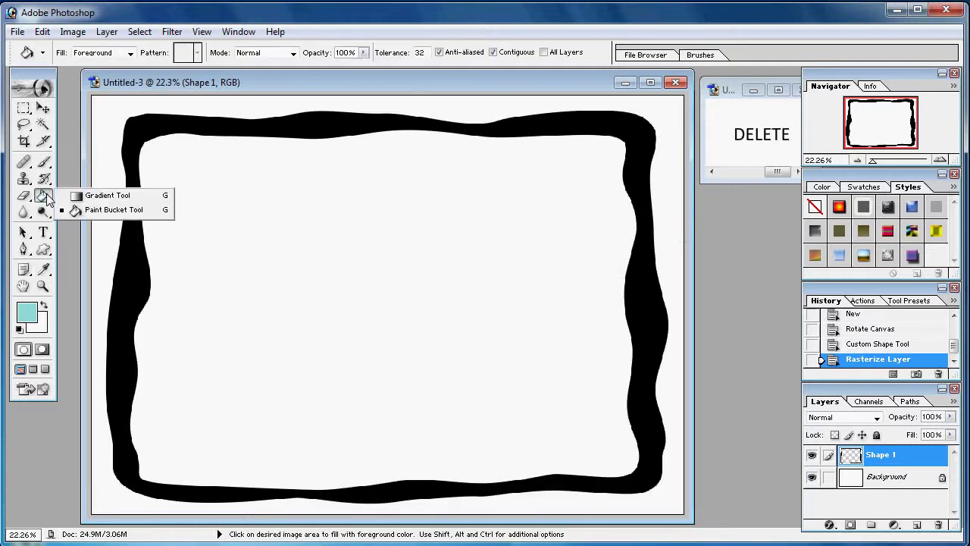
left_click(96, 214)
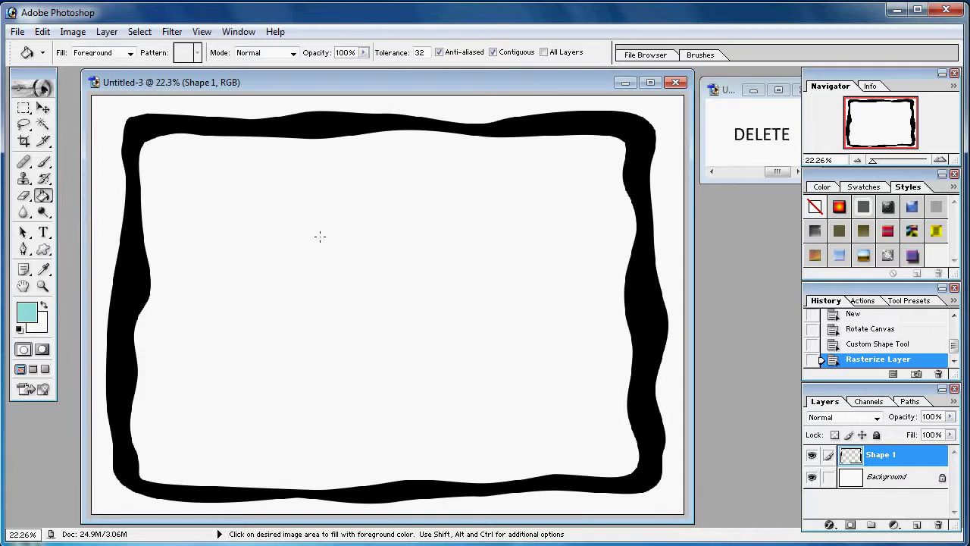
left_click(319, 236)
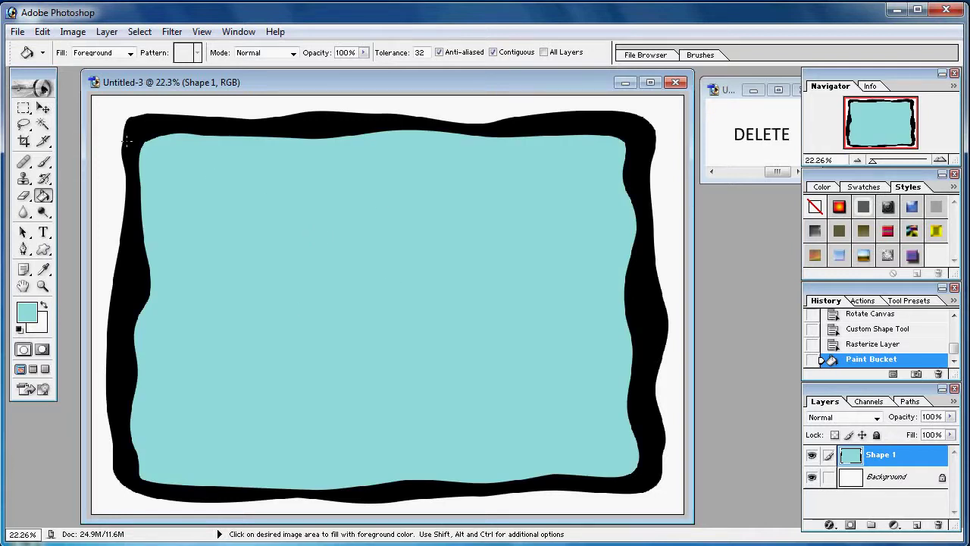
Step: Select the light cyan interior of the frame with the Magic Wand Tool
left_click(44, 125)
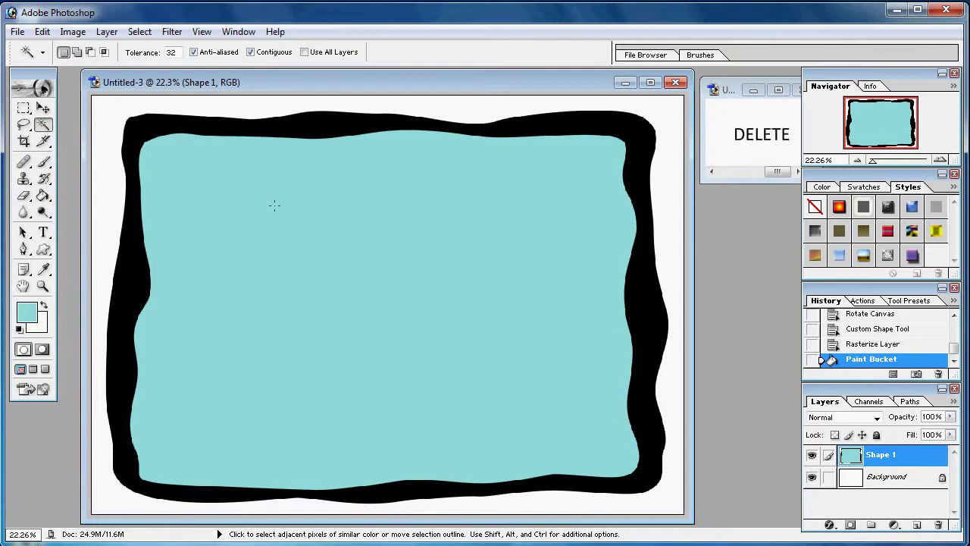
left_click(274, 205)
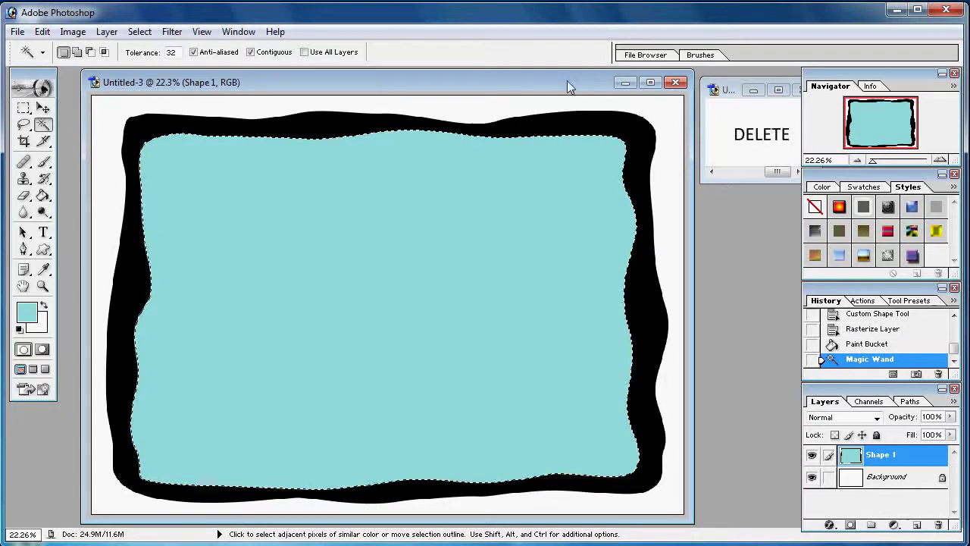
left_click_drag(535, 88, 444, 91)
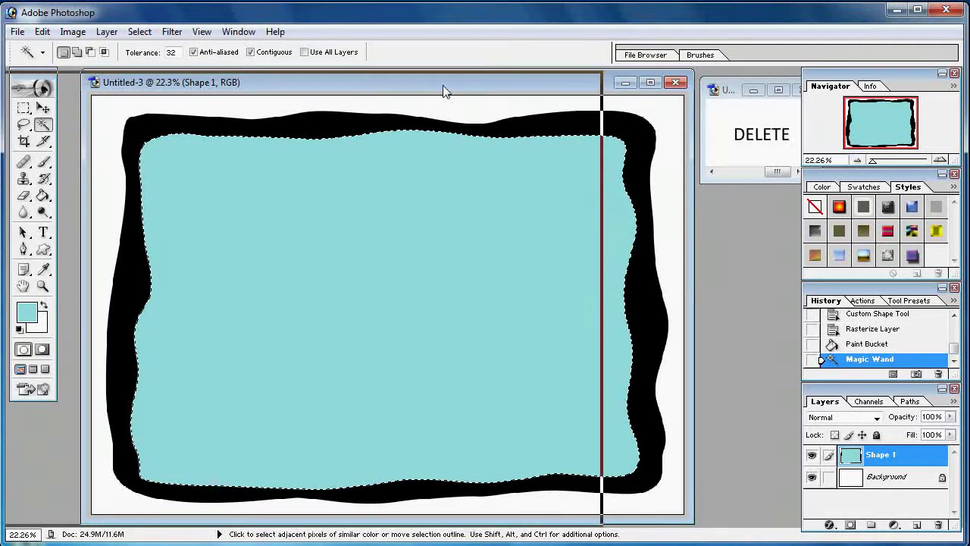
Step: Marquee-select and copy the whole Desert.jpg photo, then switch back to Untitled-3
left_click(611, 180)
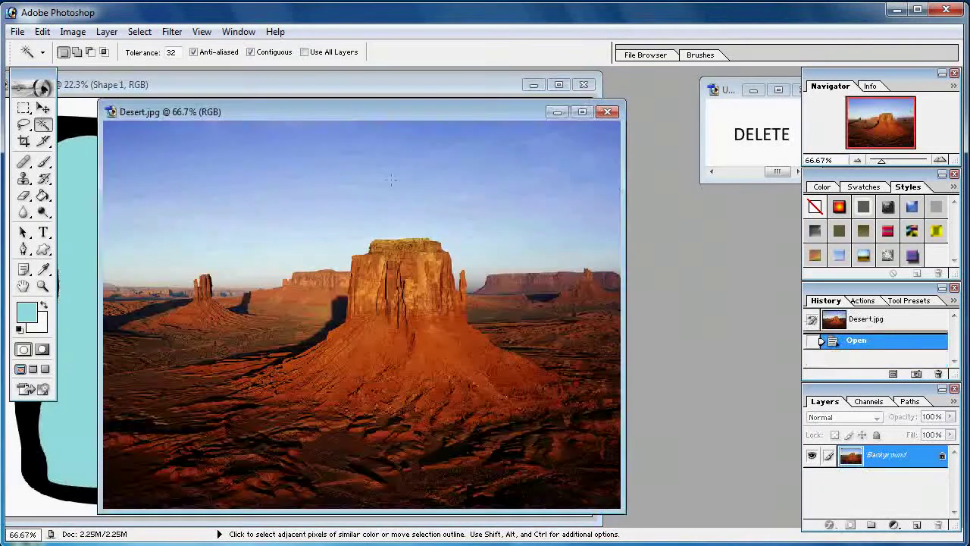
left_click_drag(97, 98, 78, 69)
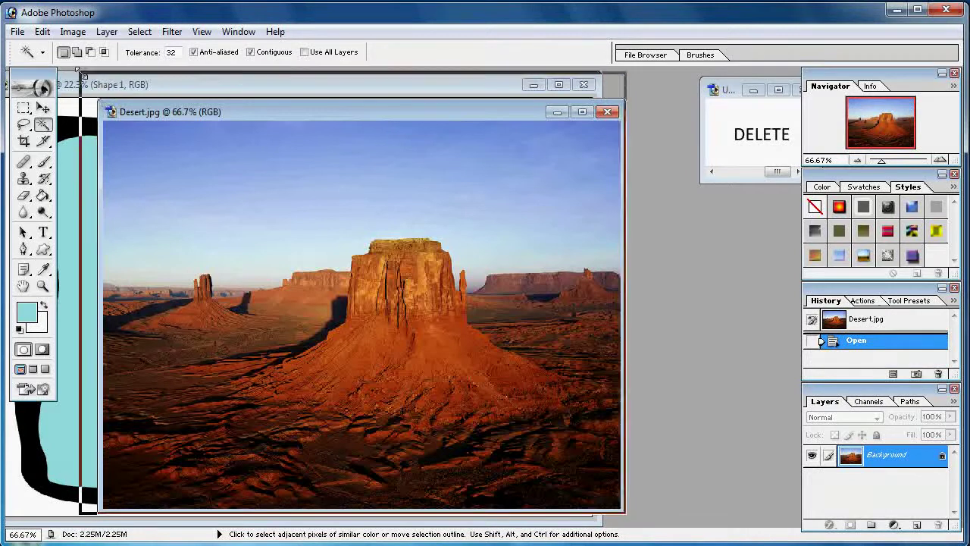
left_click(23, 108)
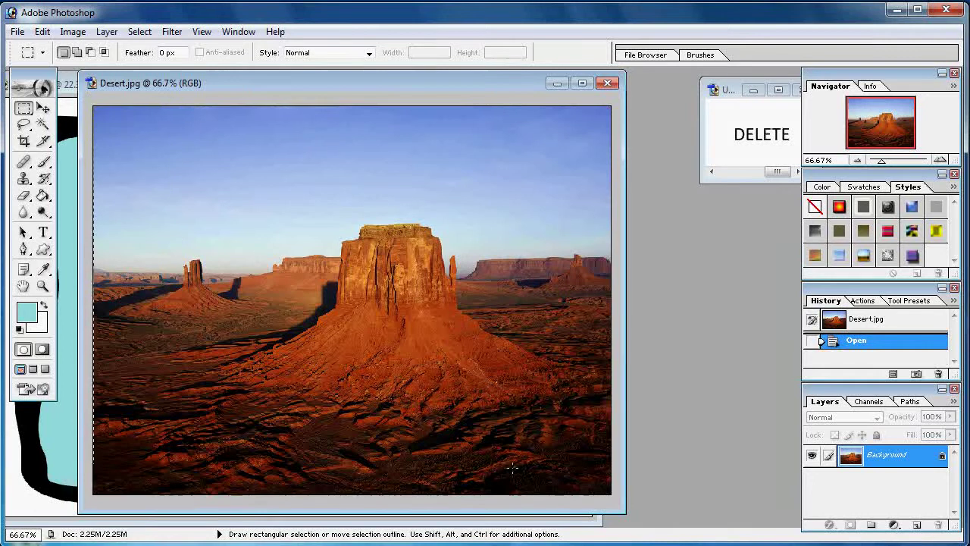
left_click_drag(89, 103, 616, 498)
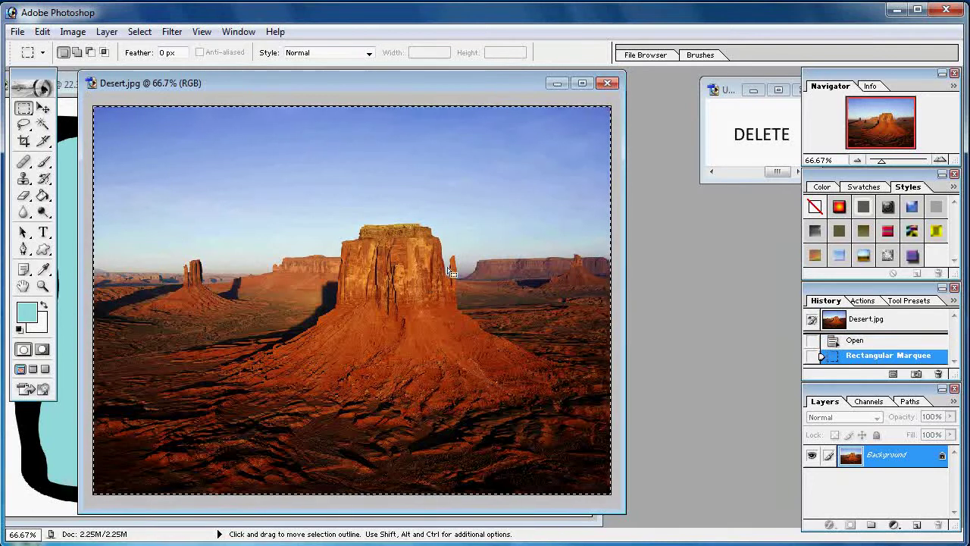
left_click(42, 32)
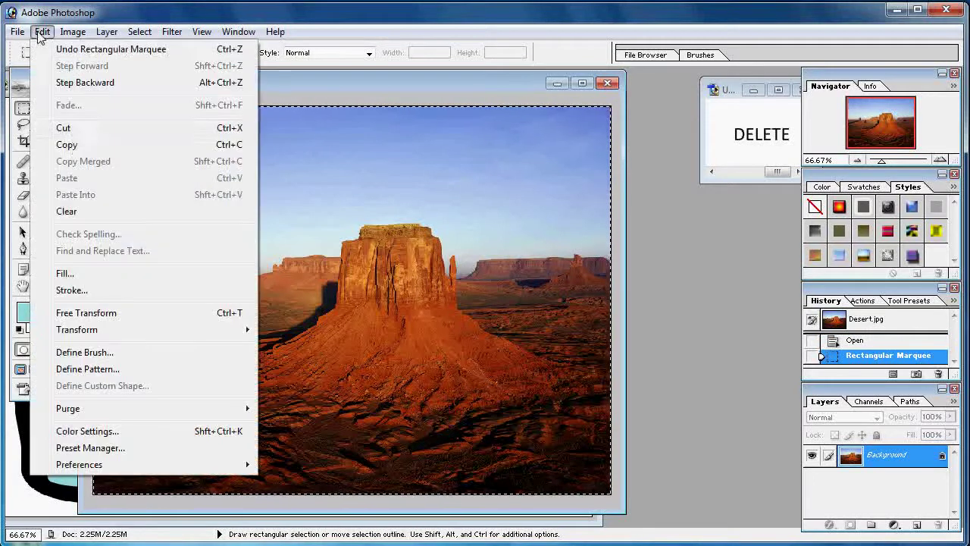
left_click(67, 144)
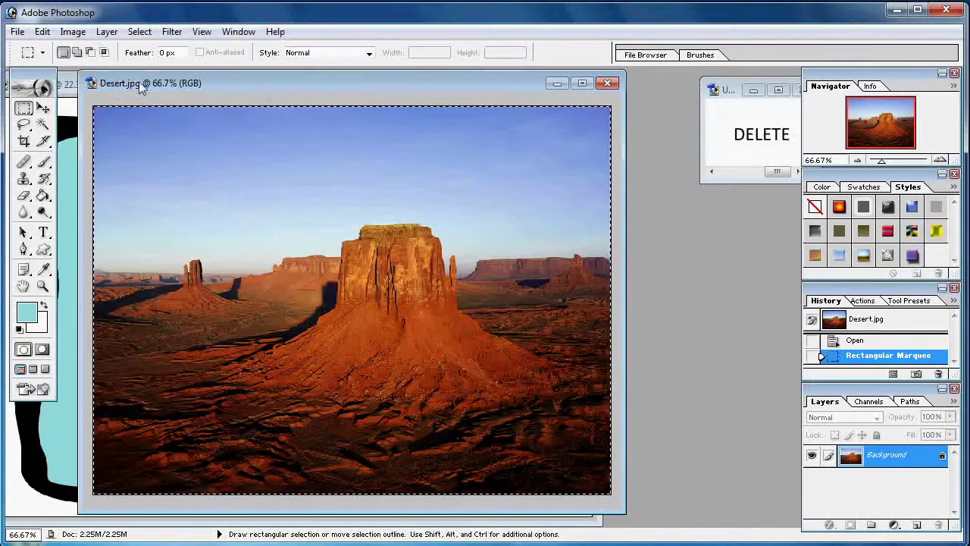
key("ctrl+Tab")
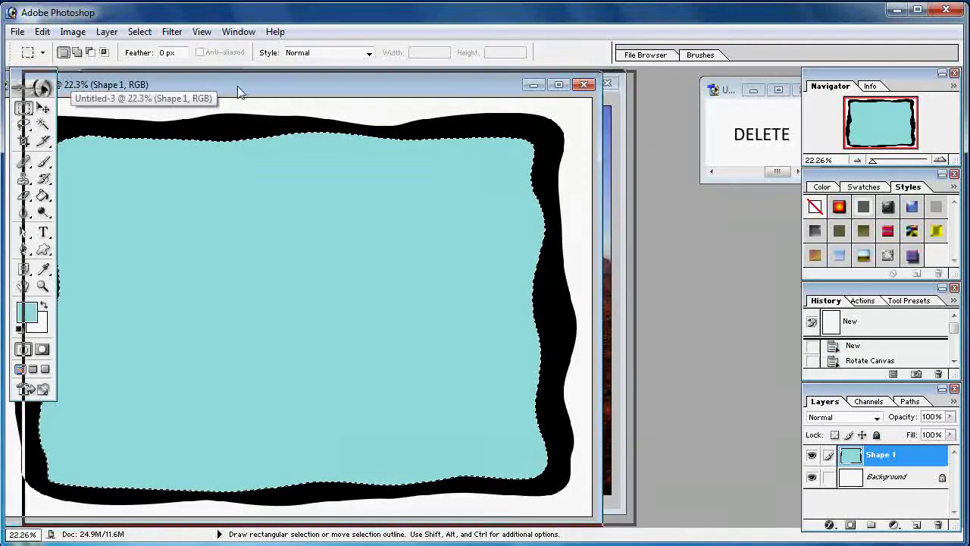
Step: Delete the cyan fill and Paste Into the selection, placing the desert photo as masked Layer 1
left_click_drag(194, 87, 267, 80)
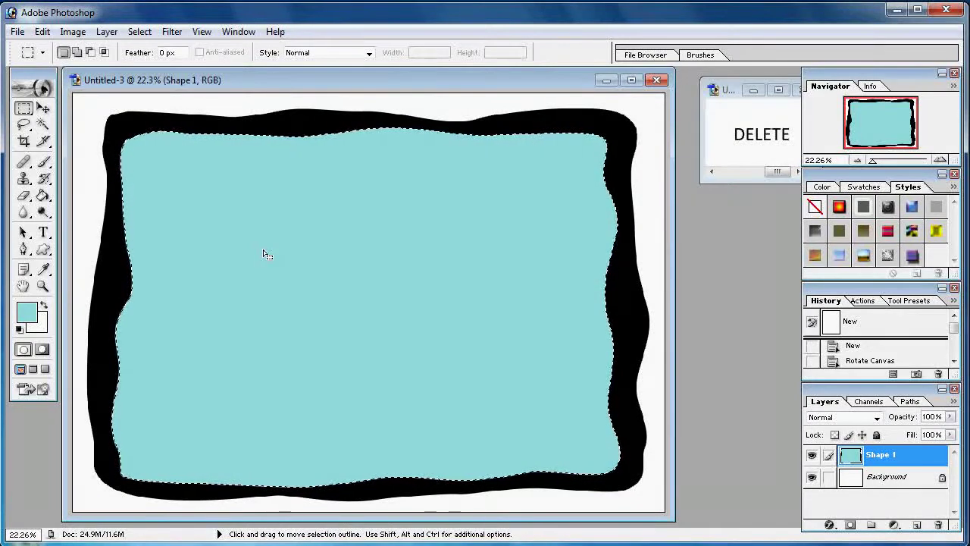
key("Delete")
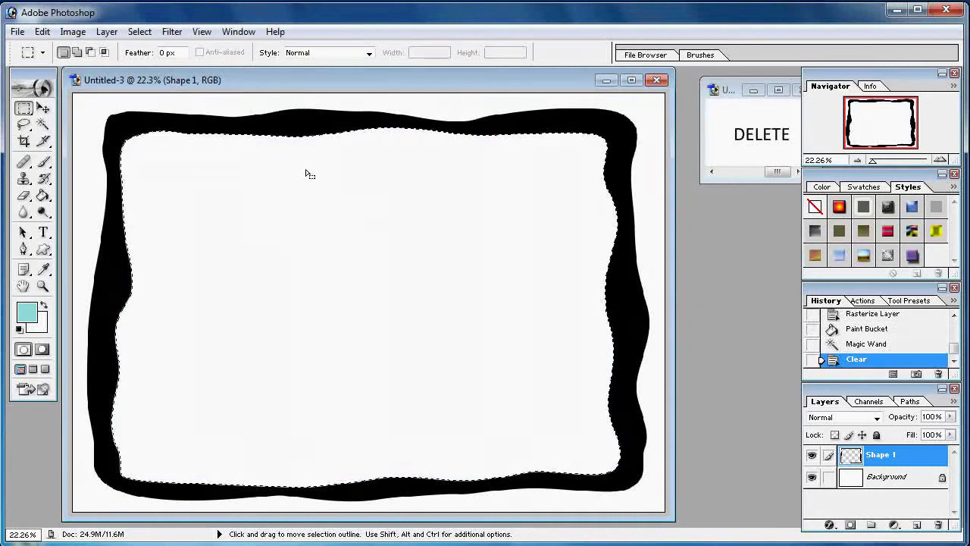
left_click(47, 32)
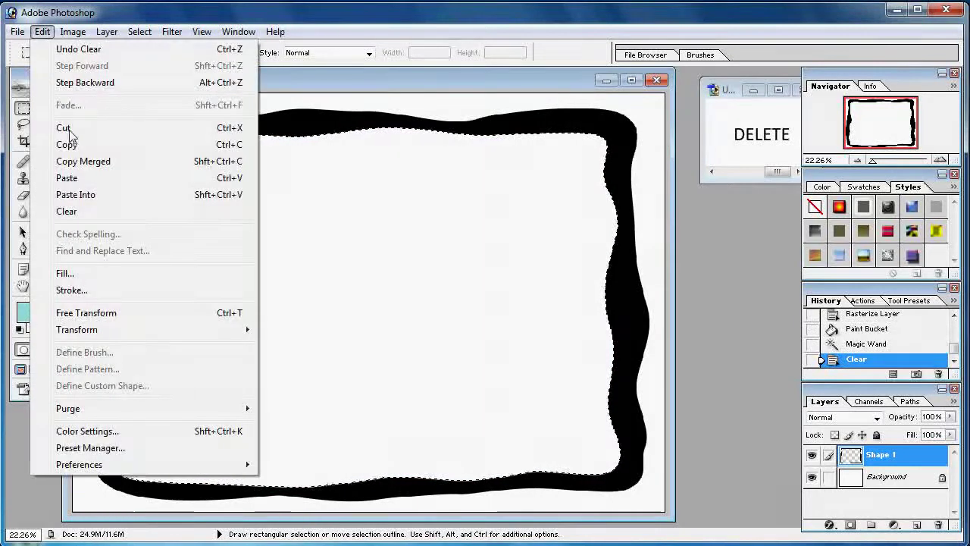
left_click(76, 195)
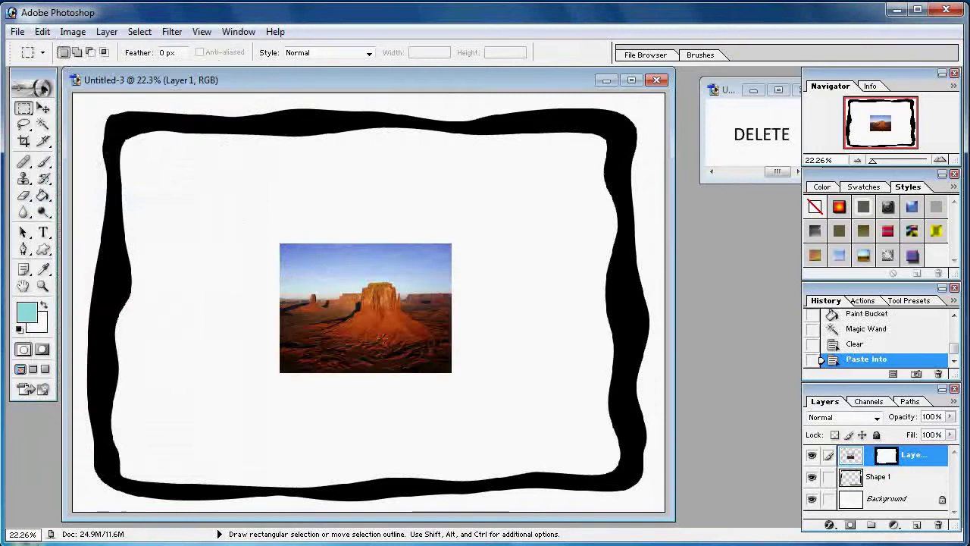
left_click(47, 110)
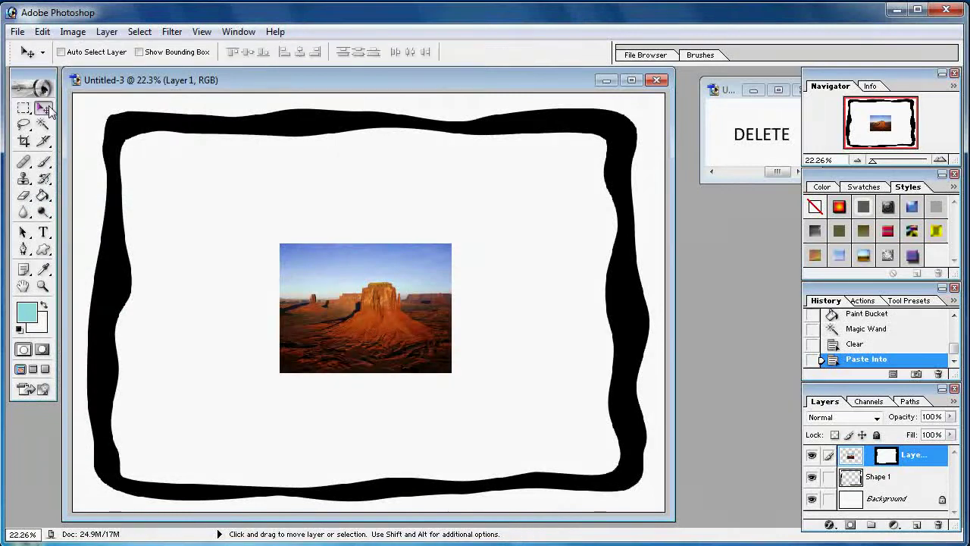
Step: Show the bounding box, then move and stretch the desert photo to the frame's right and bottom edges
left_click(139, 52)
left_click_drag(356, 284, 350, 280)
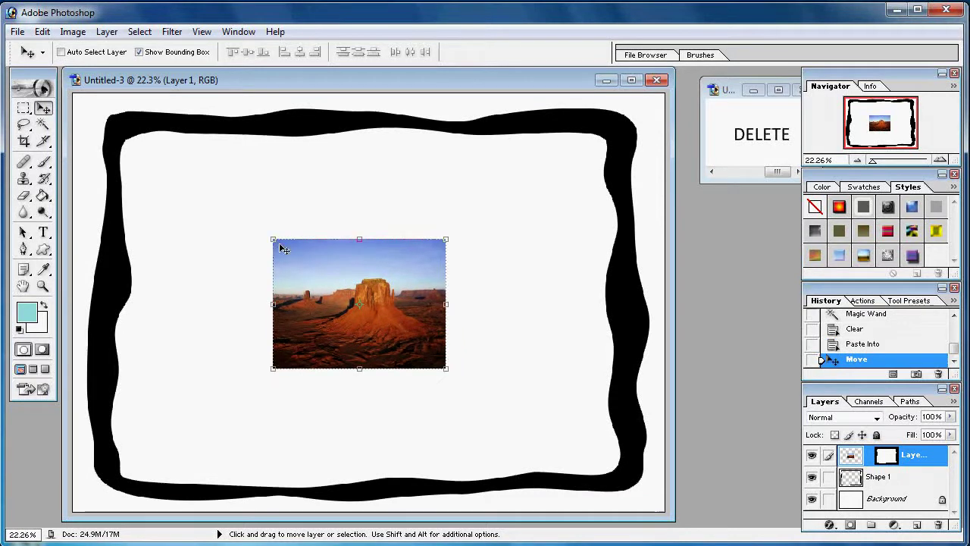
left_click_drag(278, 244, 87, 99)
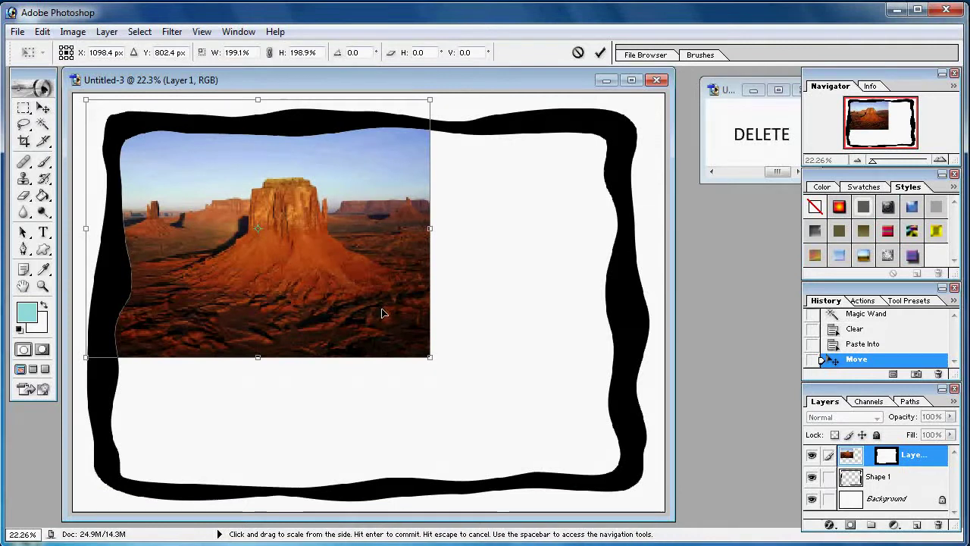
left_click_drag(354, 264, 377, 284)
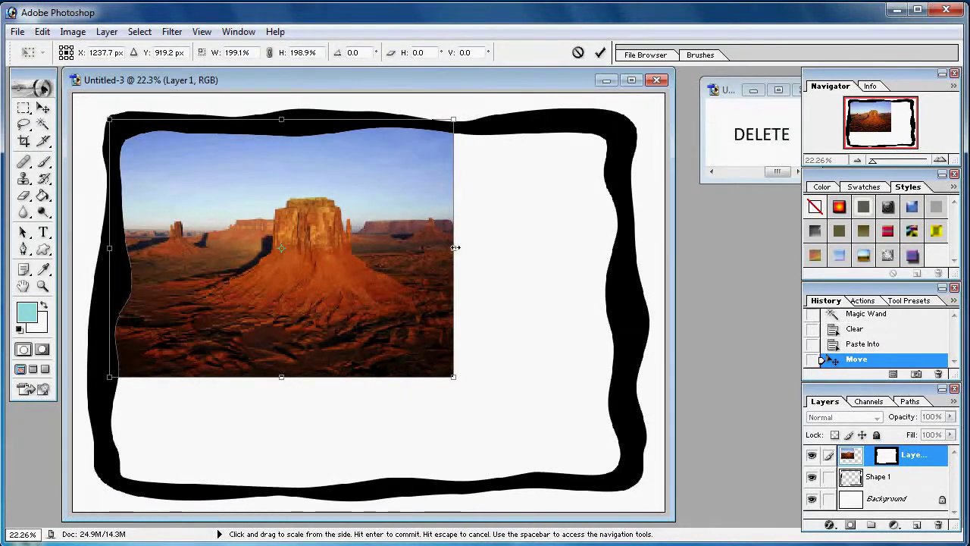
left_click_drag(454, 247, 623, 271)
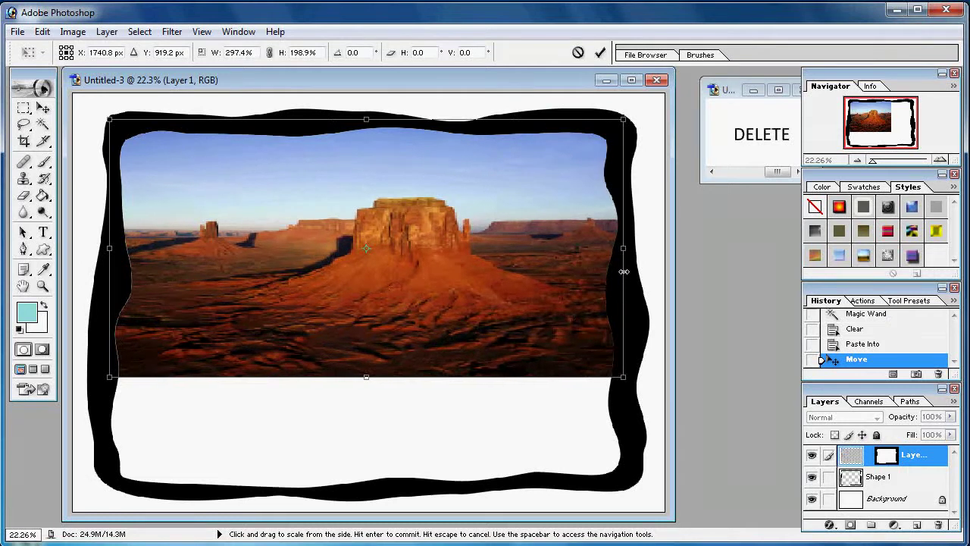
left_click_drag(366, 377, 370, 491)
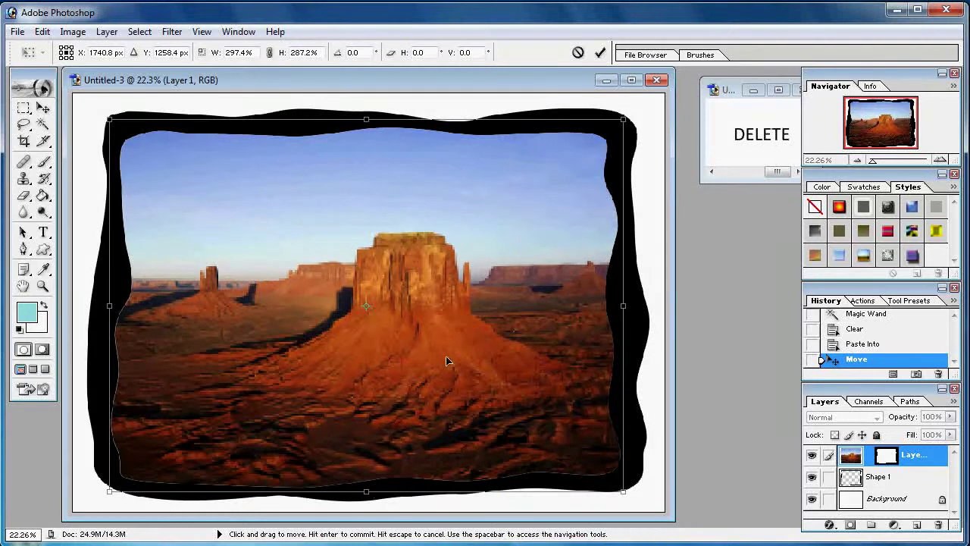
key("Return")
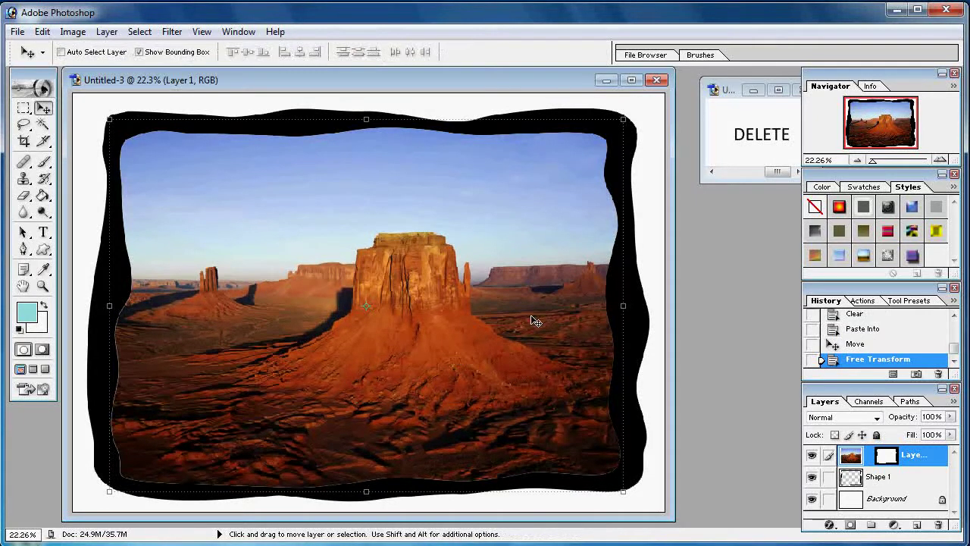
Step: Lower Layer 1's opacity to 46% so the desert photo looks washed out
left_click(950, 418)
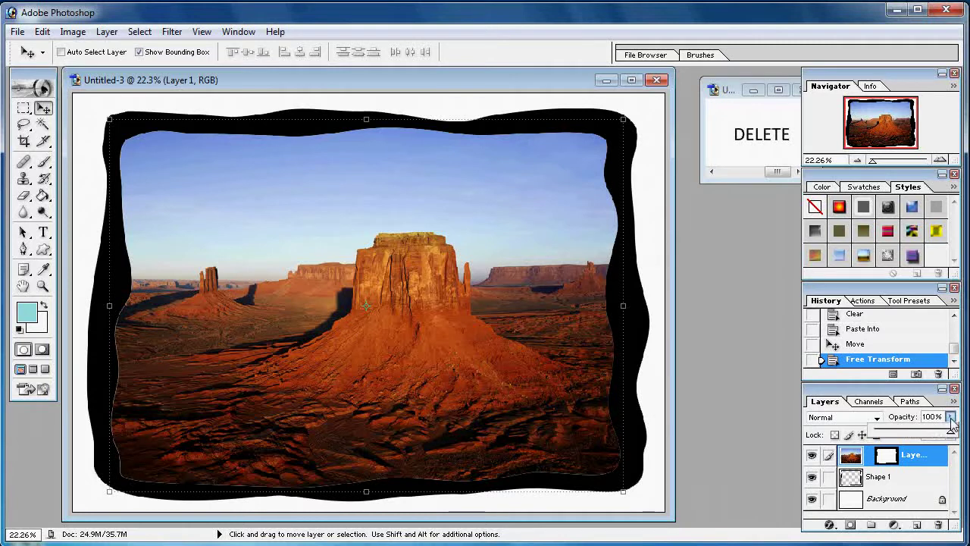
mouse_move(952, 437)
left_mouse_down()
mouse_move(903, 436)
mouse_move(910, 442)
left_mouse_up()
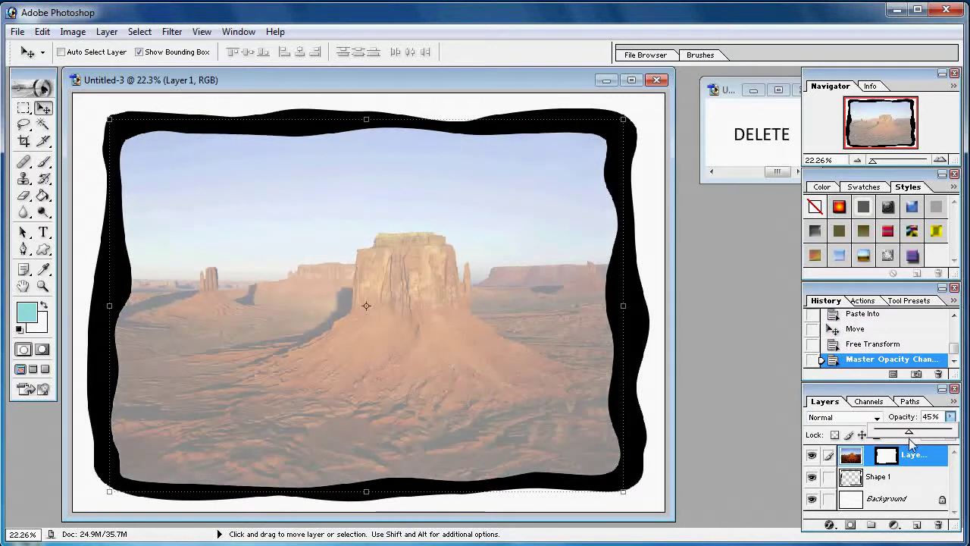
left_click_drag(910, 438, 911, 438)
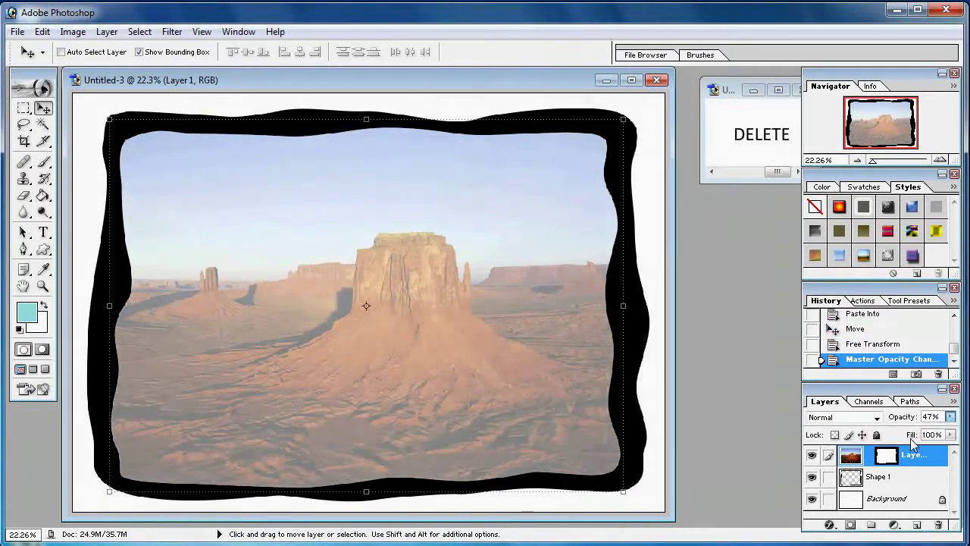
left_click(950, 418)
left_click(951, 419)
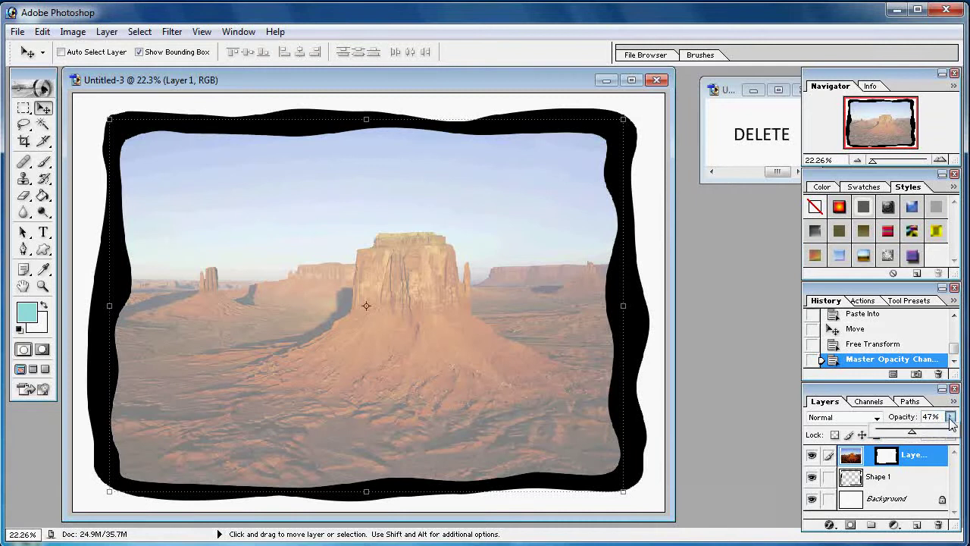
left_click_drag(928, 441, 910, 438)
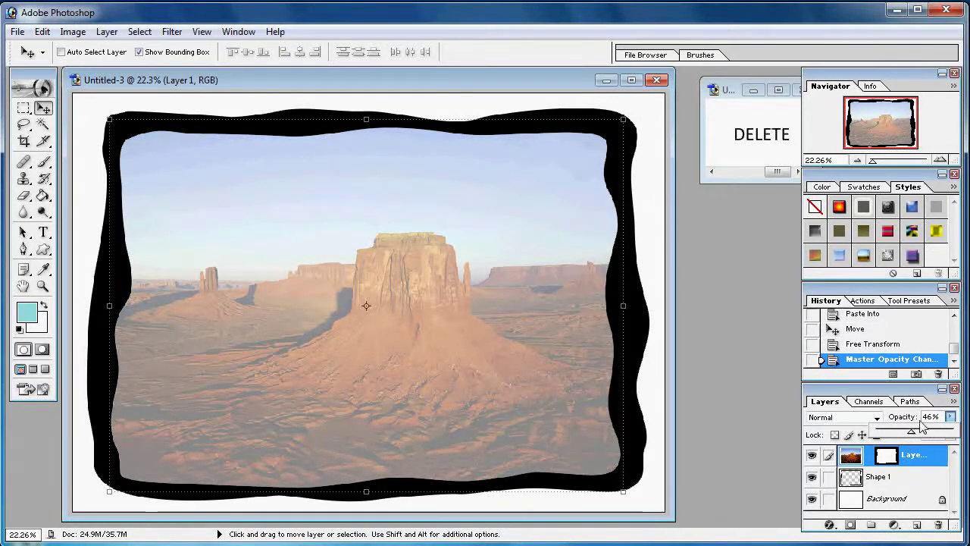
left_click(670, 414)
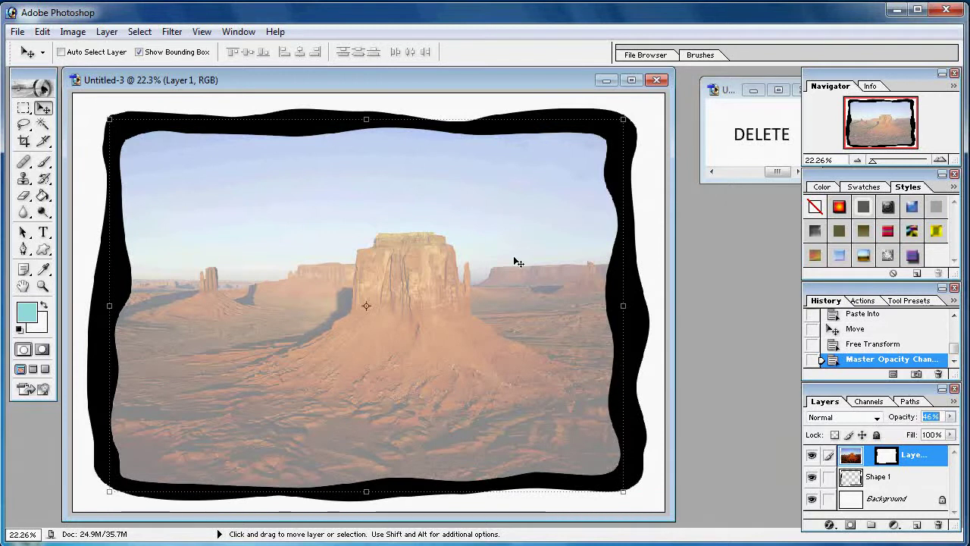
key("Return")
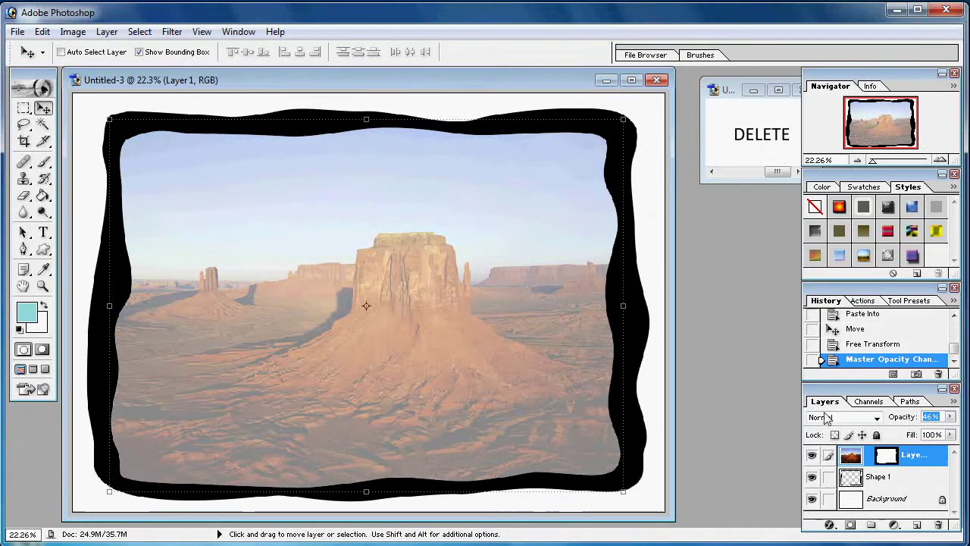
left_click(23, 108)
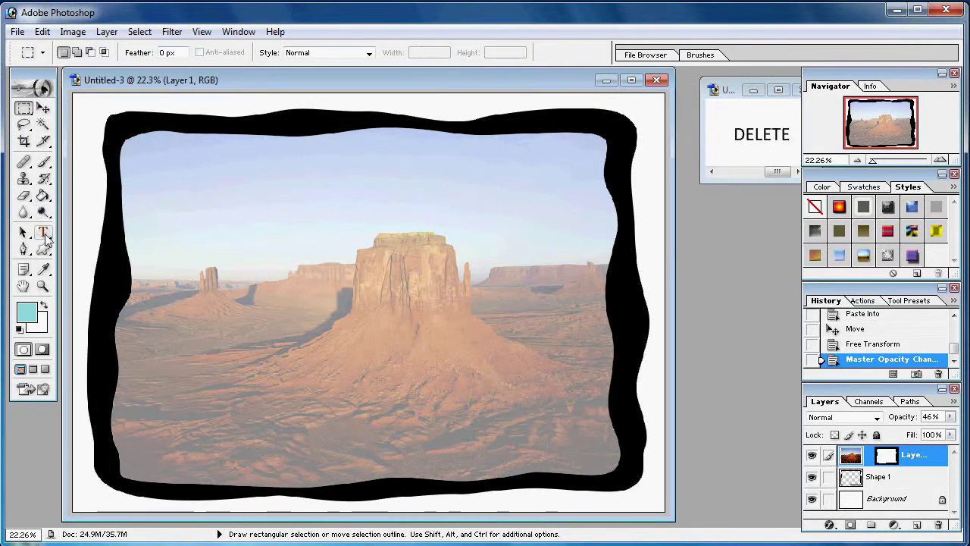
Step: Select the Shape 1 frame layer in the Layers panel
left_click(43, 232)
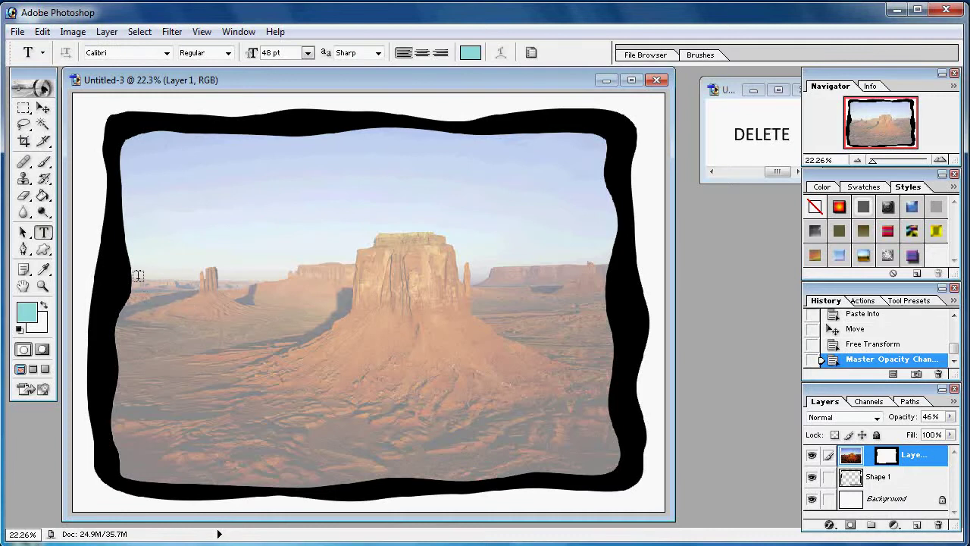
left_click(44, 109)
left_click(900, 480)
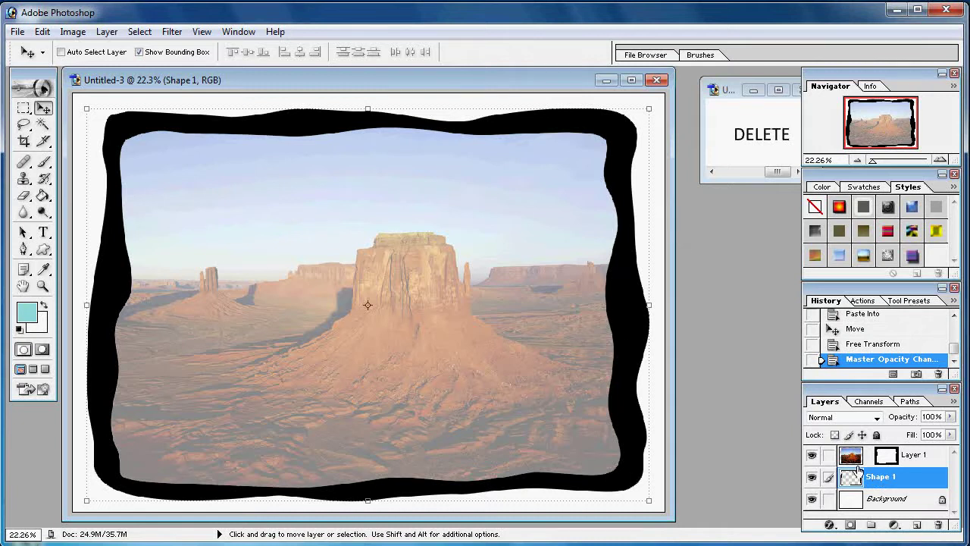
Step: Fill the wavy frame with a bright red foreground colour using the Paint Bucket
left_click(26, 311)
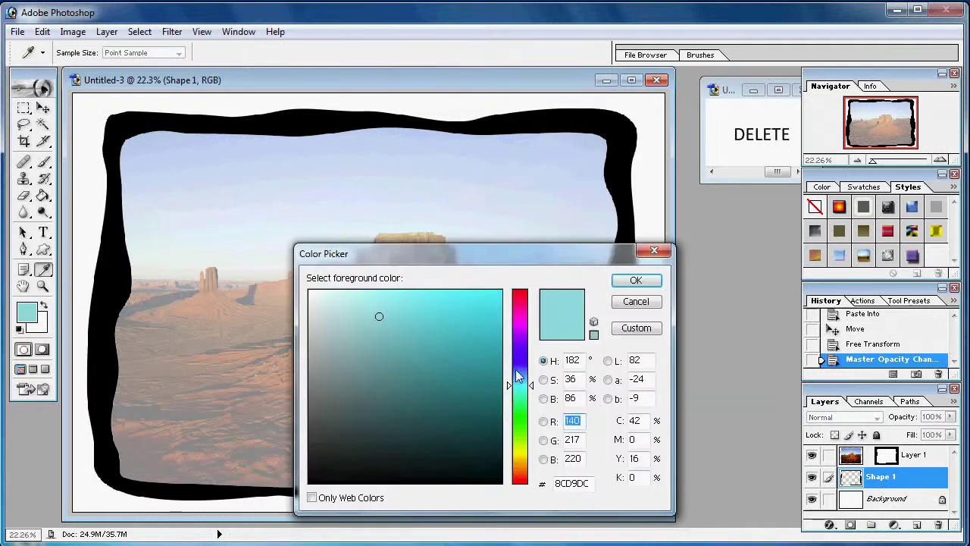
left_click(519, 349)
left_click(474, 310)
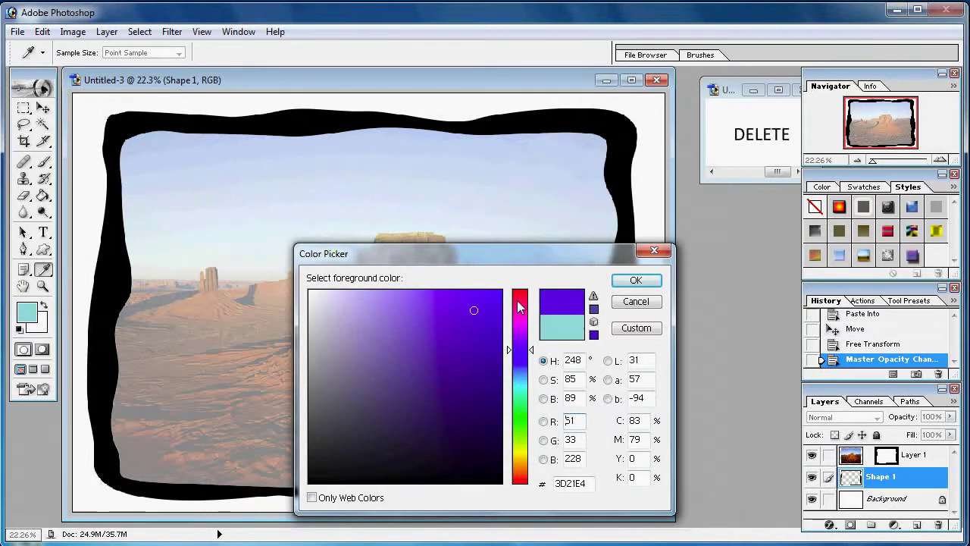
left_click(519, 374)
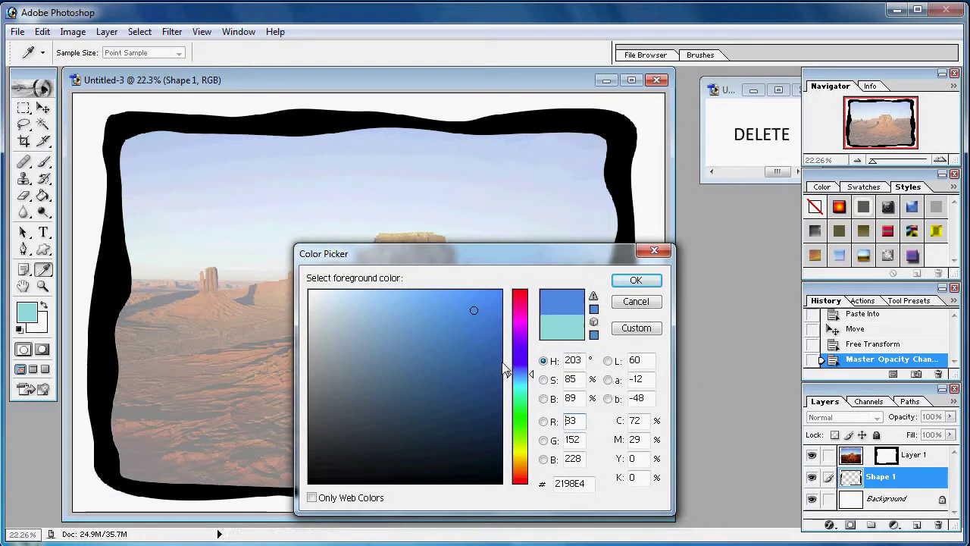
left_click(487, 382)
left_click(477, 349)
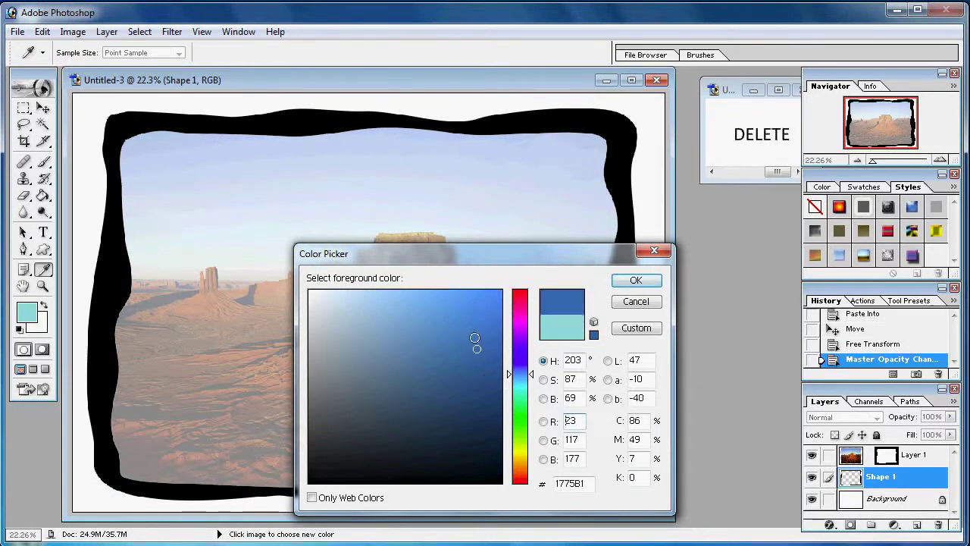
left_click(521, 304)
left_click(485, 297)
left_click(635, 280)
left_click(43, 195)
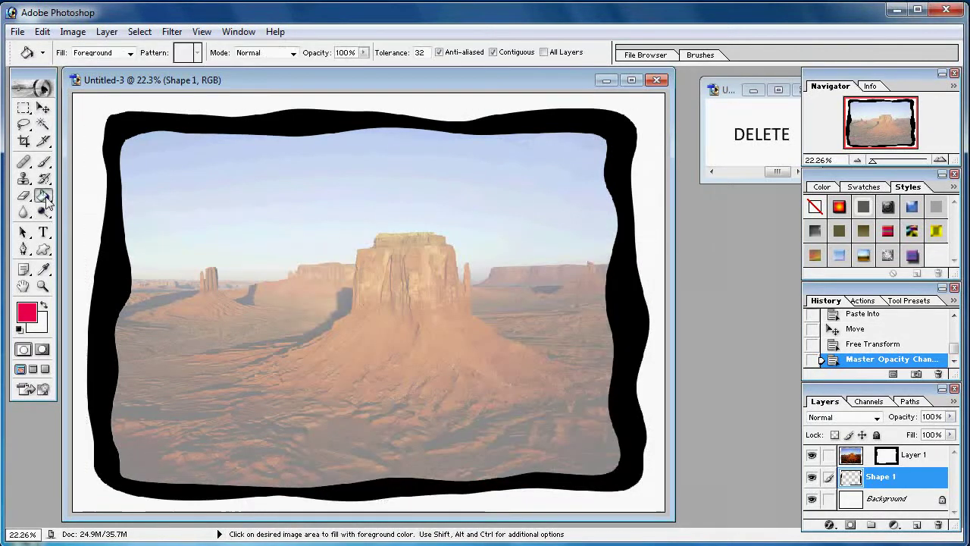
left_click(111, 227)
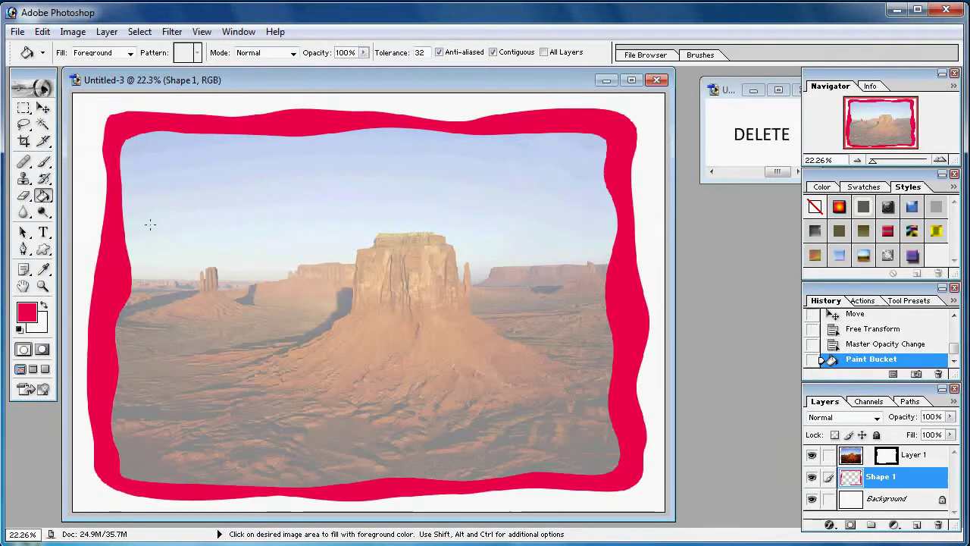
Step: Repaint the frame with a medium blue foreground colour
left_click(28, 312)
left_click(520, 379)
left_click(447, 342)
left_click(636, 280)
left_click(111, 213)
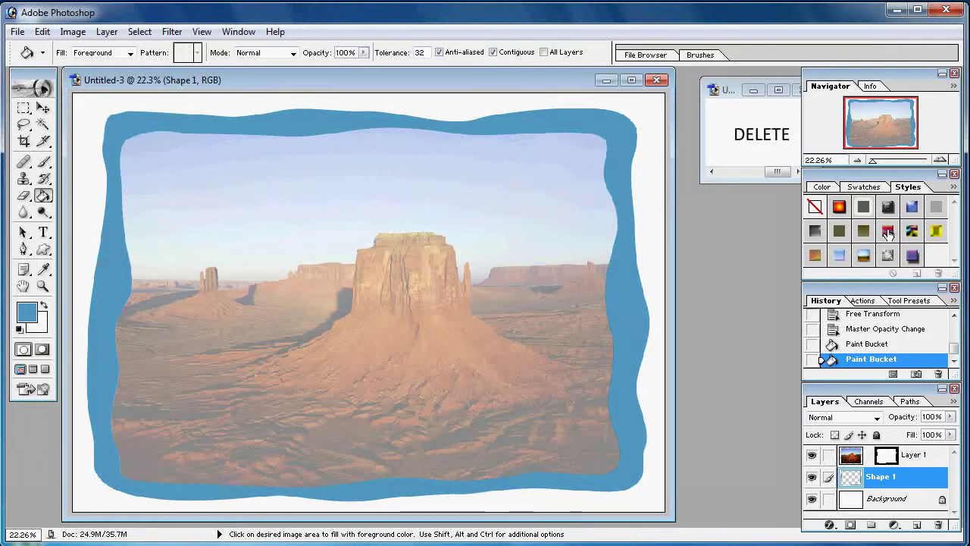
Step: Apply the blue-and-gold chrome preset style to the frame, after trying rainbow and icy blue styles
left_click(888, 232)
left_click(887, 258)
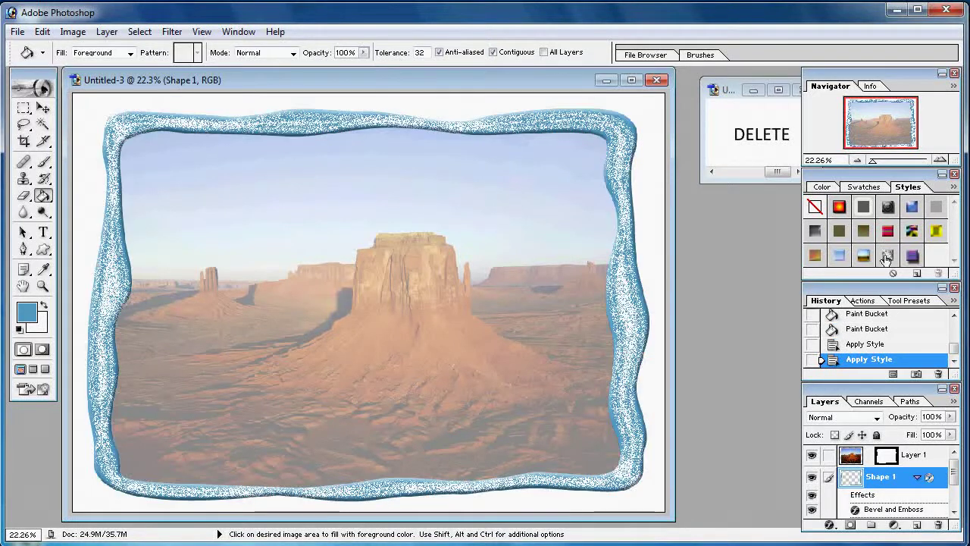
left_click(862, 257)
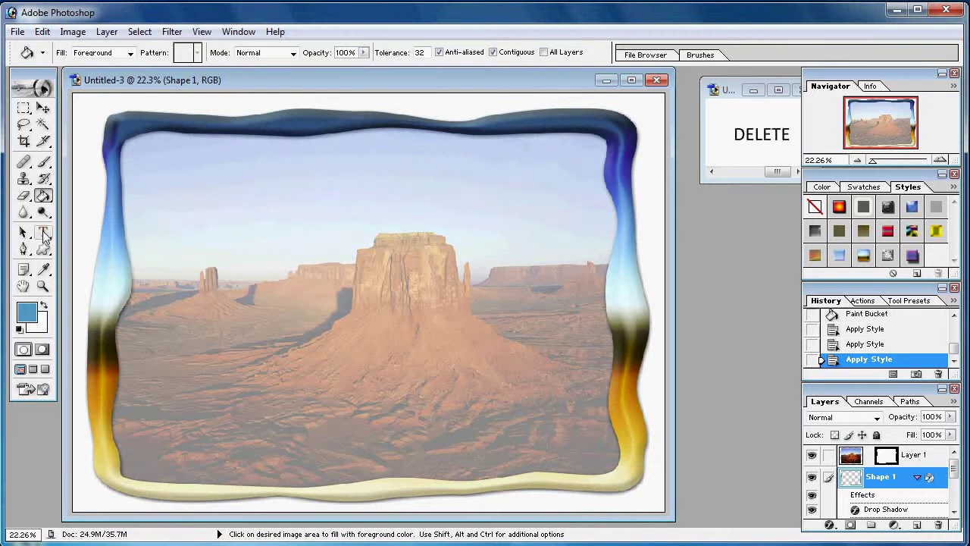
left_click(44, 234)
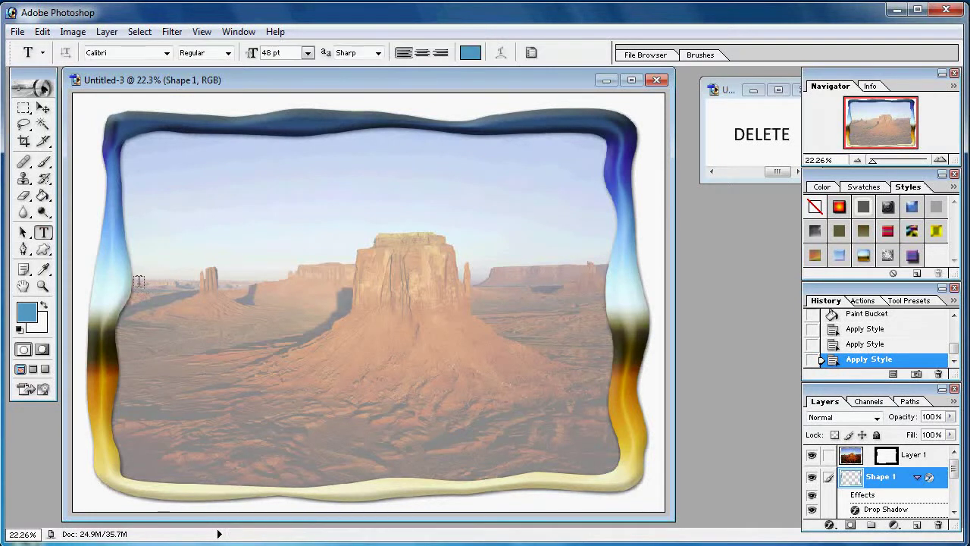
Step: Draw a paragraph text box over the lower photo and paste the watermark text at 18 pt
left_click_drag(218, 357, 606, 467)
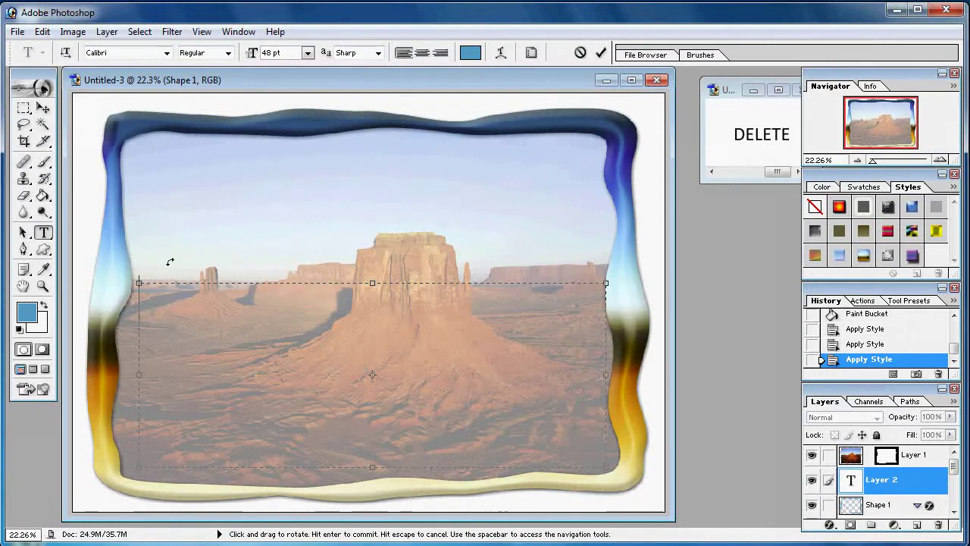
left_click(308, 53)
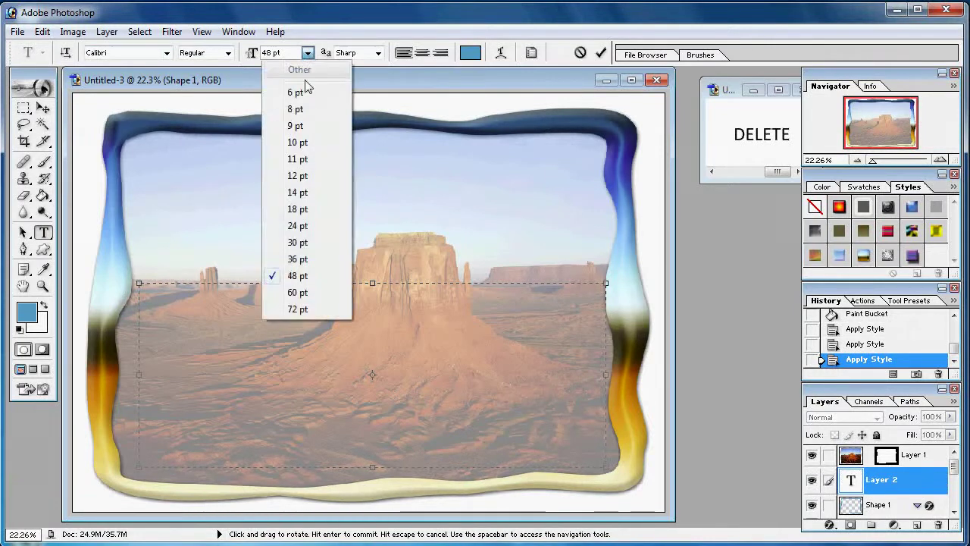
left_click(298, 209)
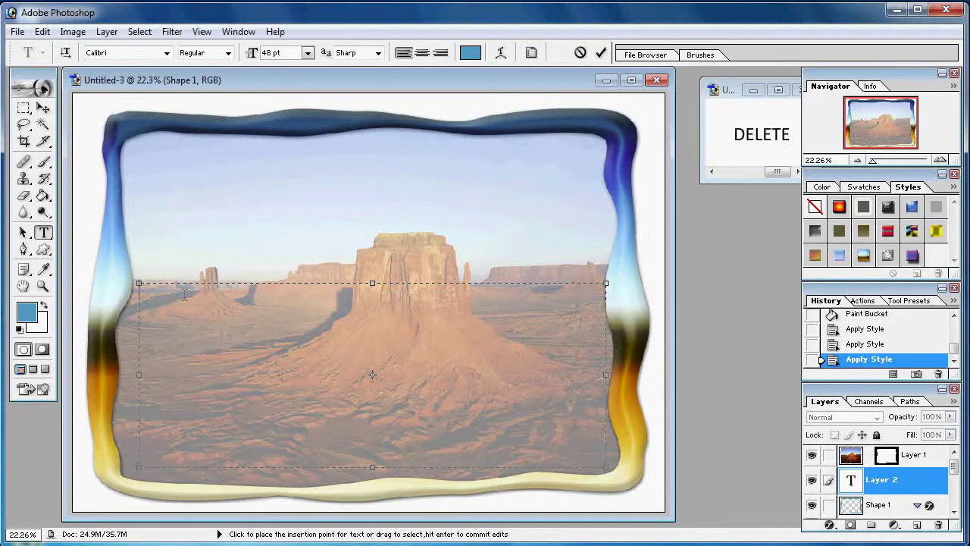
key("ctrl+v")
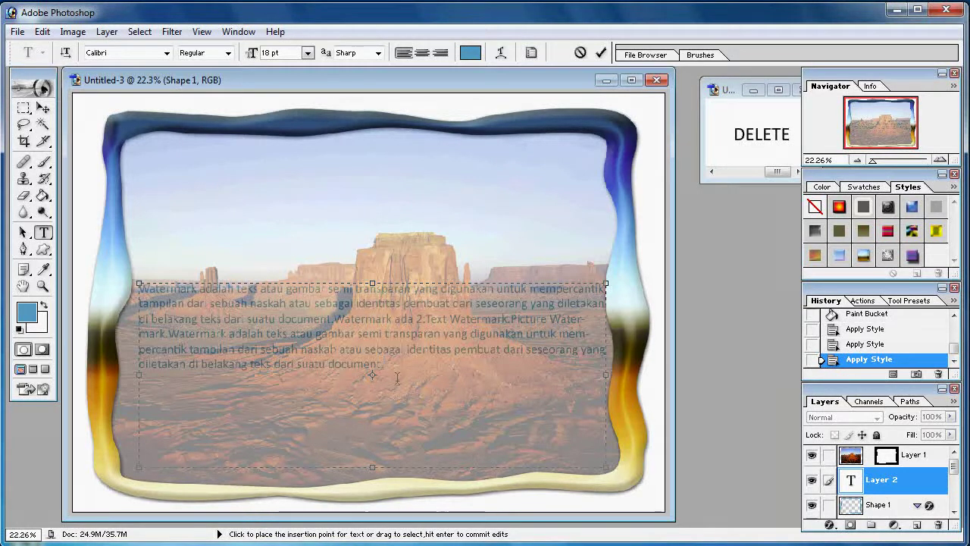
Step: Colour the whole watermark paragraph black and commit the text layer
left_click_drag(399, 371, 140, 274)
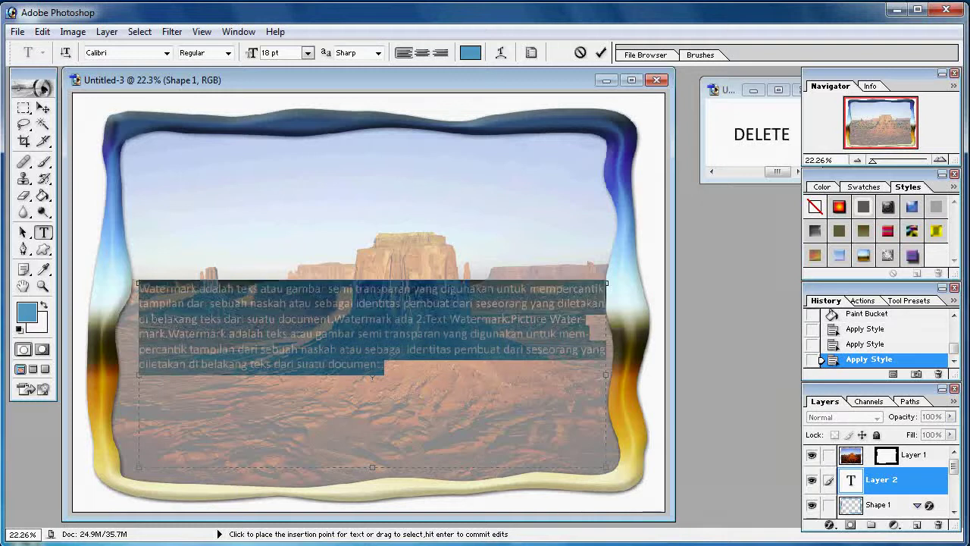
left_click(27, 317)
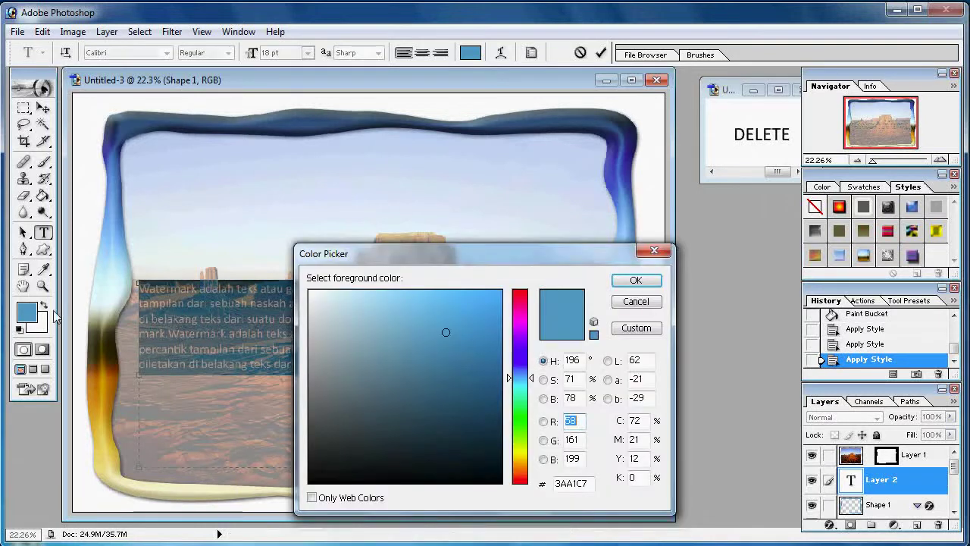
left_click(636, 301)
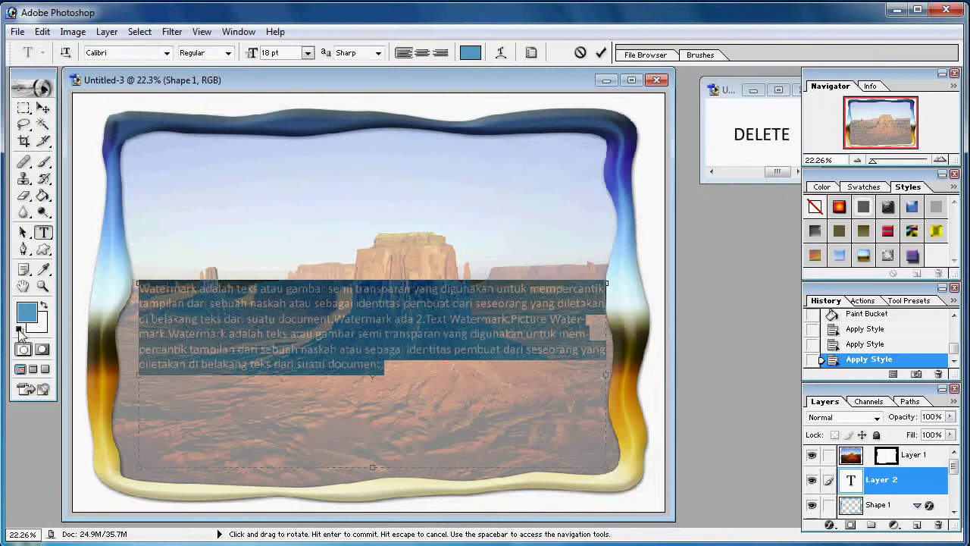
left_click(20, 329)
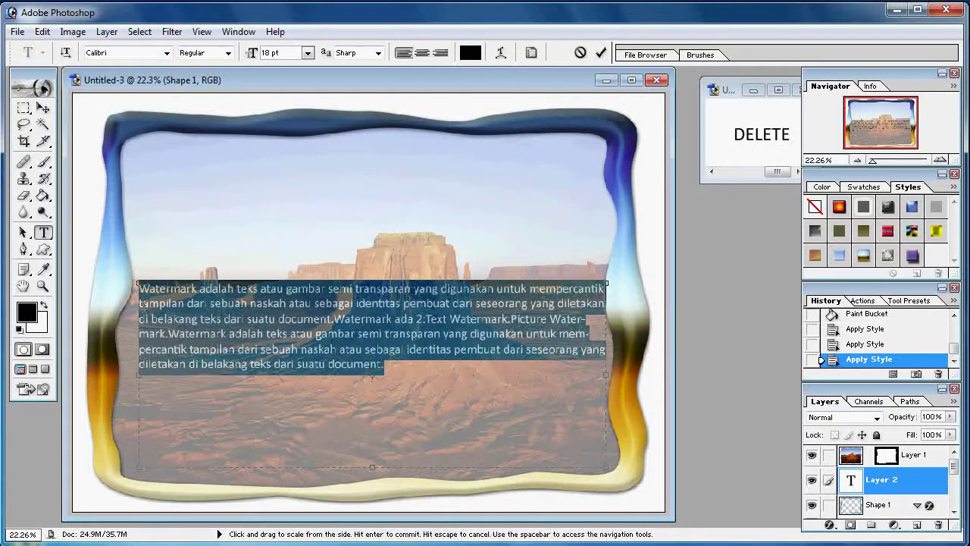
left_click(353, 355)
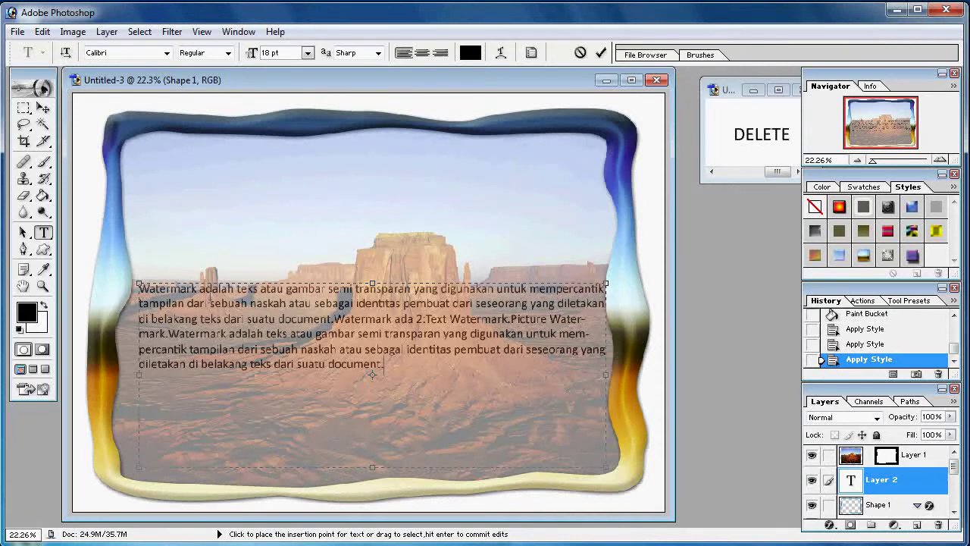
left_click(43, 109)
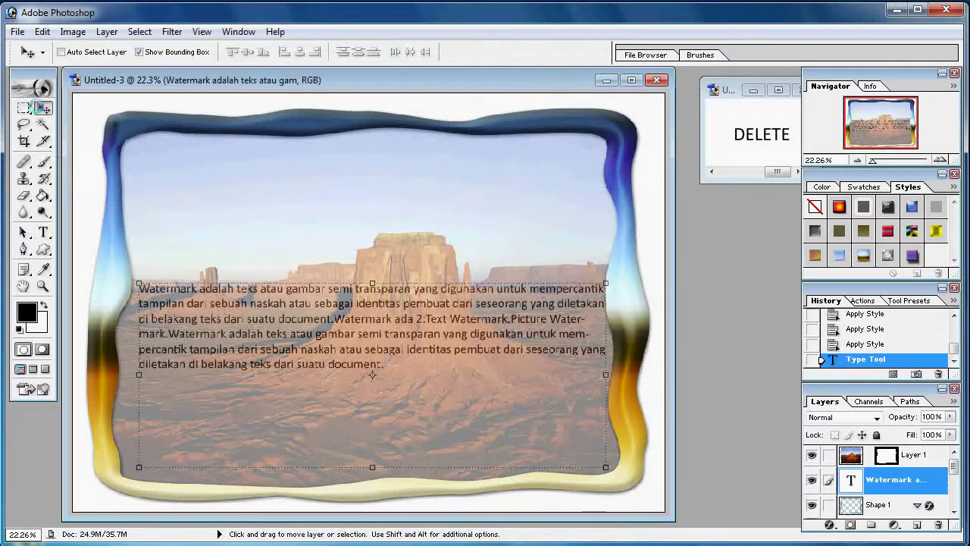
Step: Nudge the paragraph left and break 'Watermark ada 2:', 'Text Watermark.' and 'Picture Watermark.' onto separate lines
mouse_move(326, 334)
left_mouse_down()
mouse_move(309, 334)
mouse_move(323, 328)
left_mouse_up()
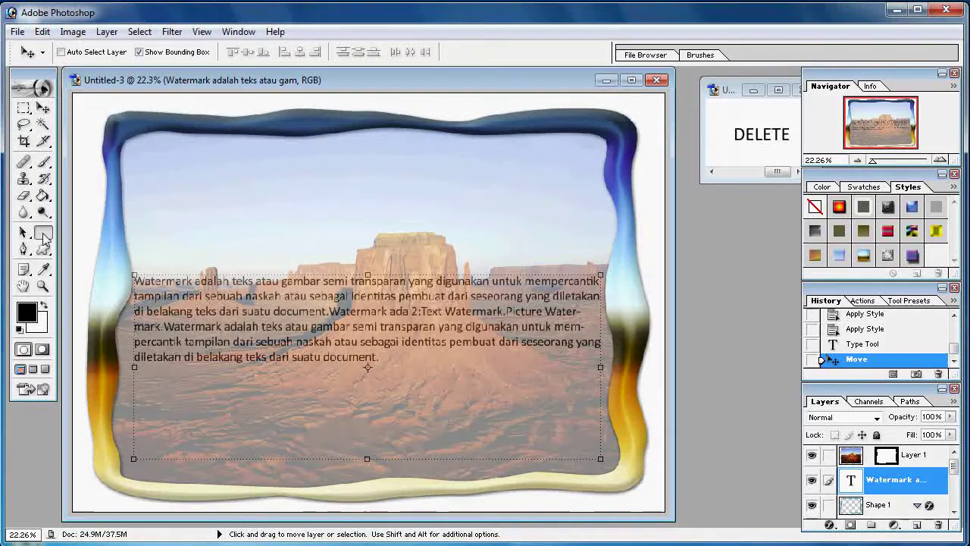
left_click(43, 232)
left_click(342, 322)
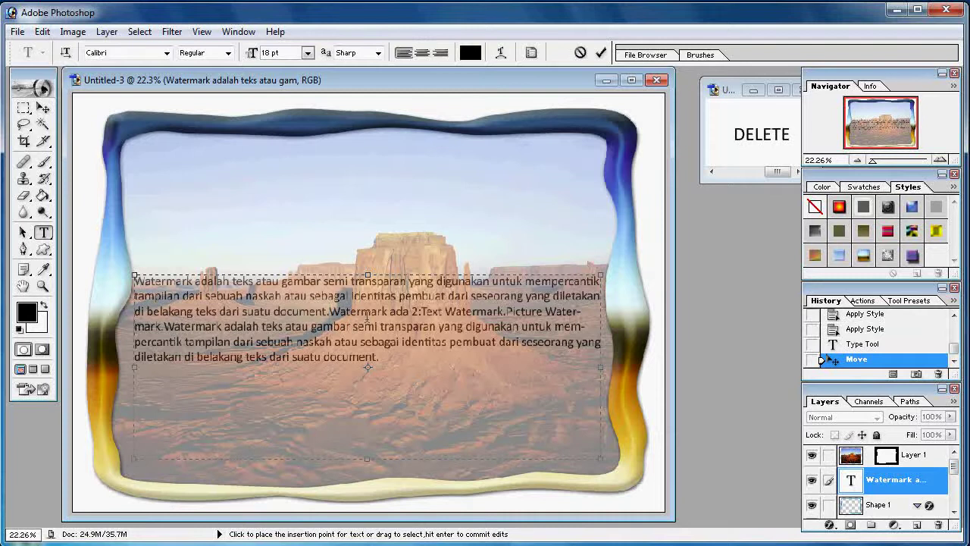
key("Return")
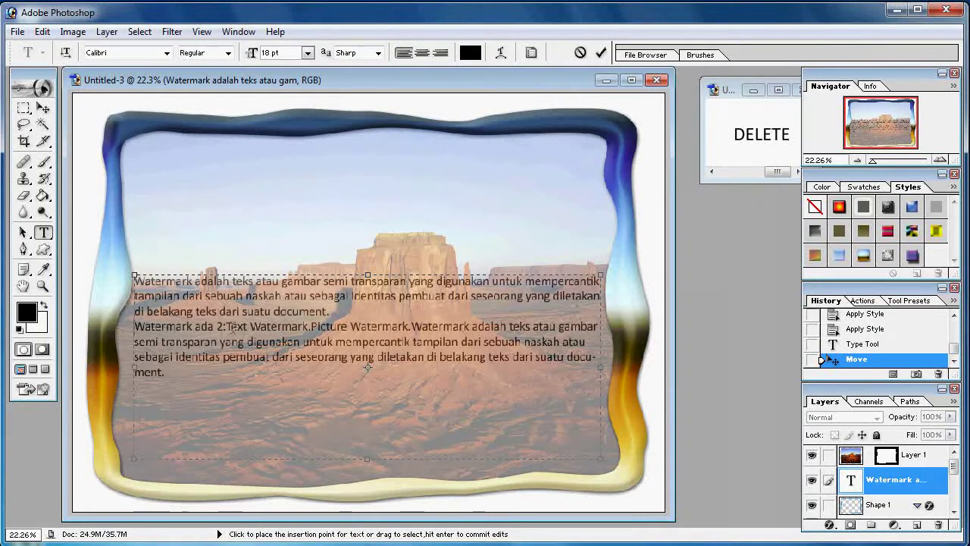
key("Return")
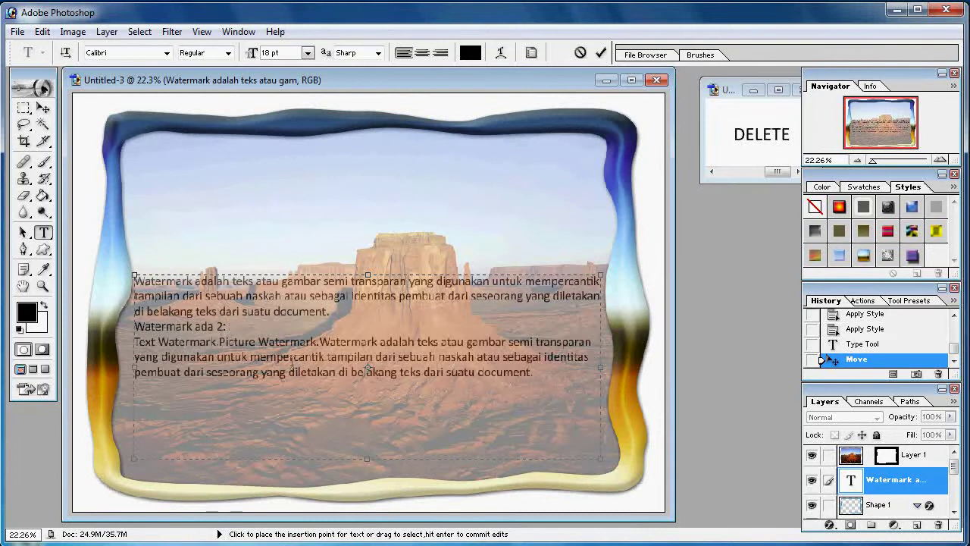
key("Return")
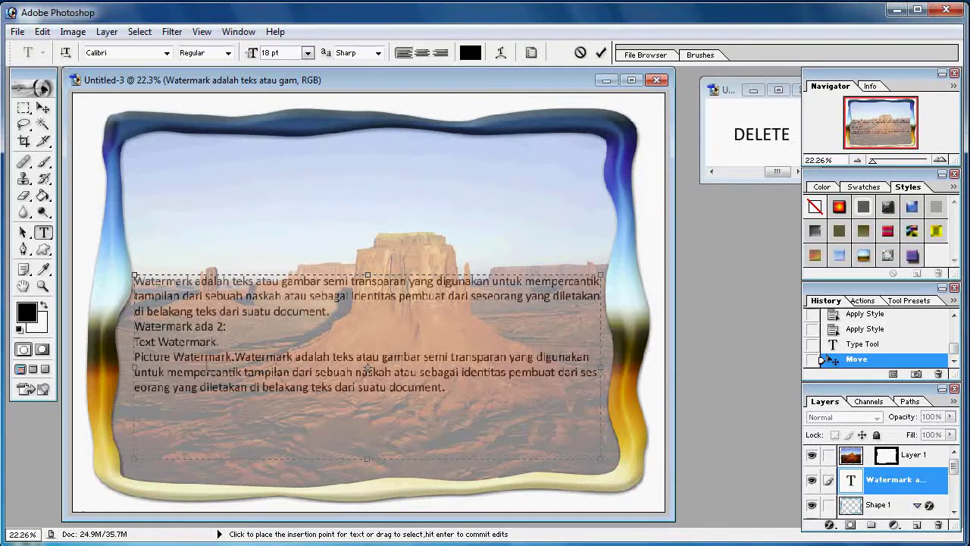
left_click(235, 357)
key("Return")
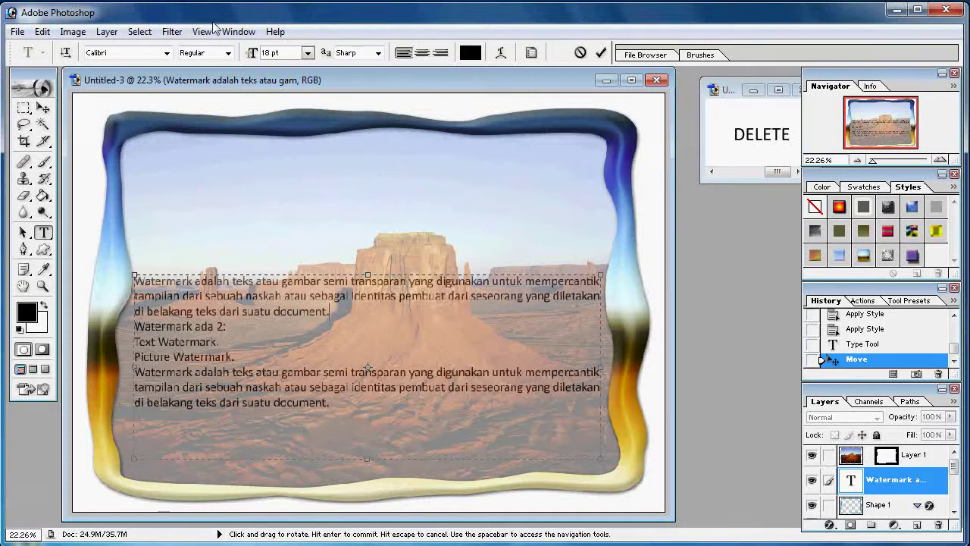
left_click(238, 31)
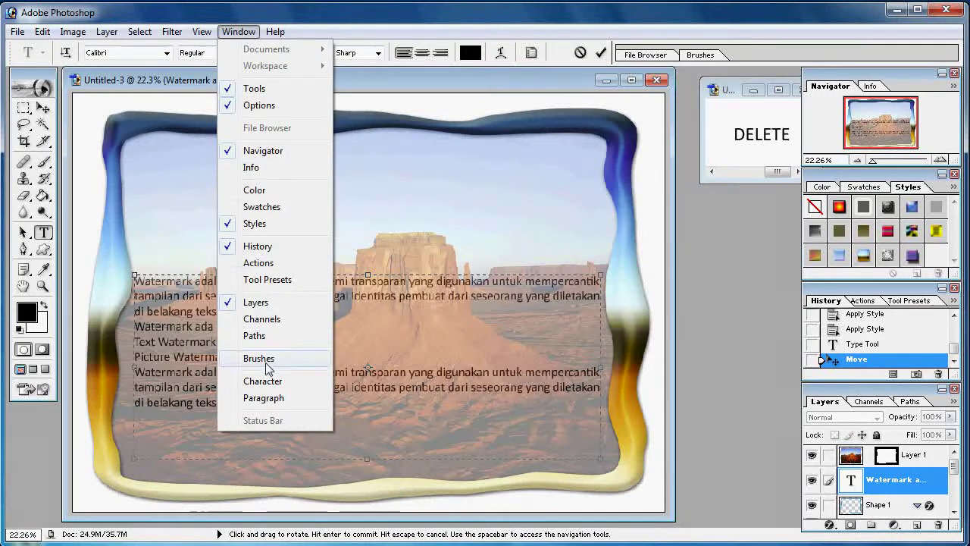
Step: Set 12 pt Space After on the intro, 'Watermark ada 2:' and 'Picture Watermark.' paragraphs
left_click(266, 398)
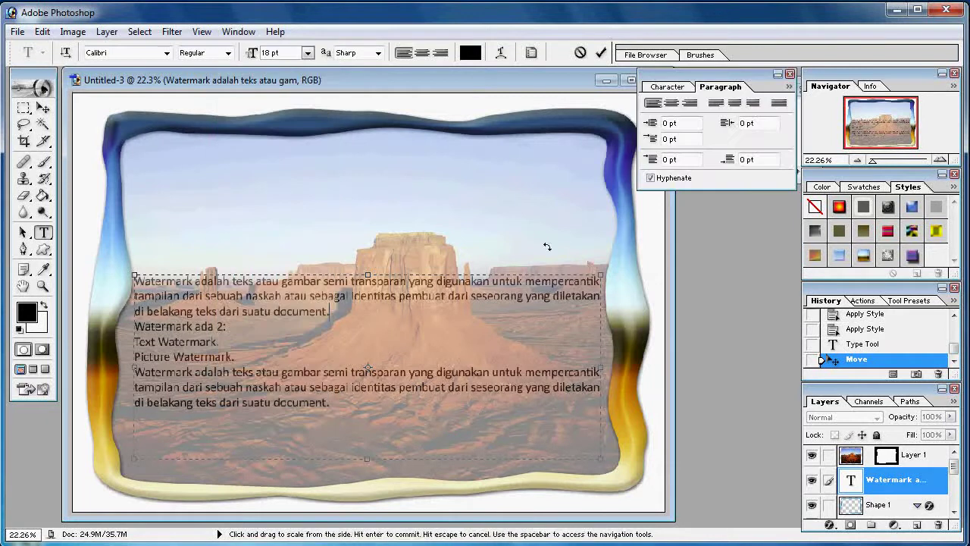
left_click(747, 161)
type("12")
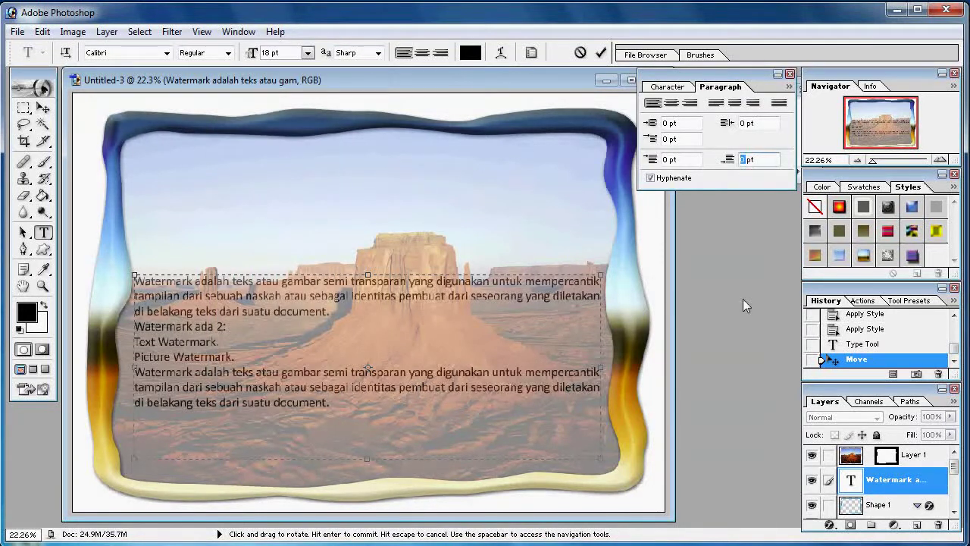
key("Return")
left_click(227, 335)
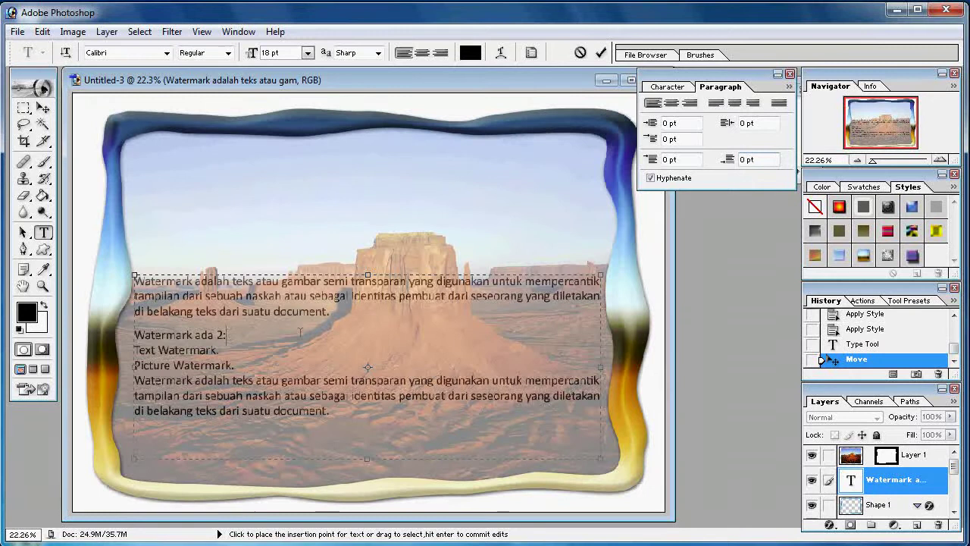
type("12")
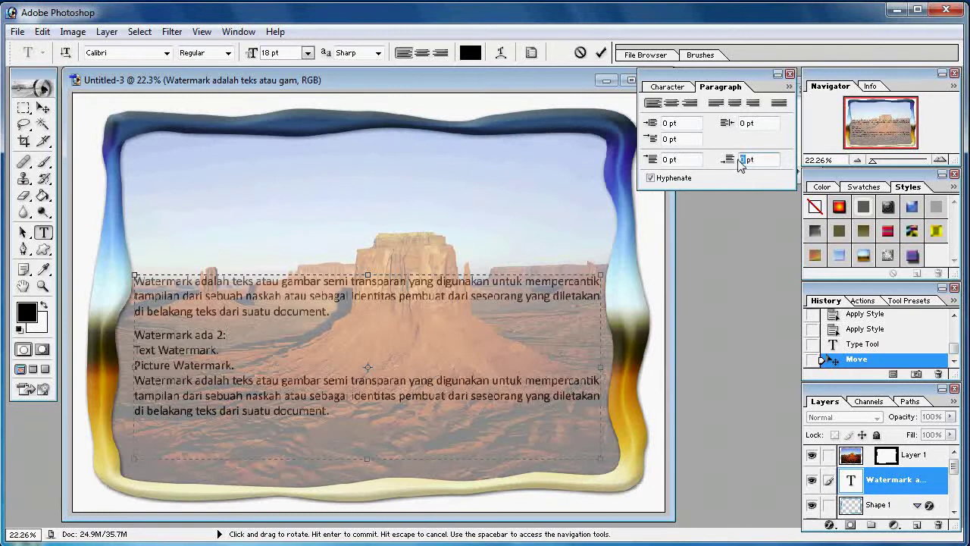
key("Return")
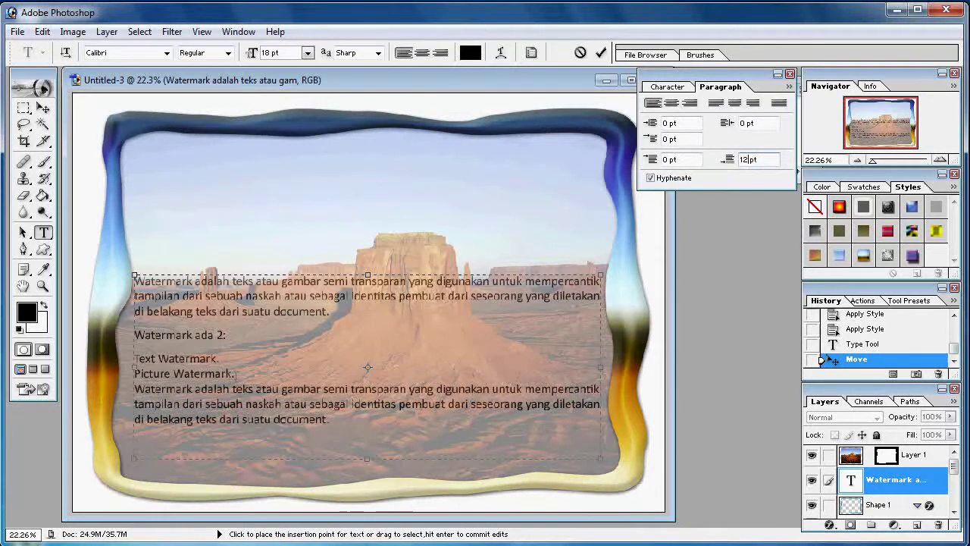
double_click(747, 159)
type("12")
key("Return")
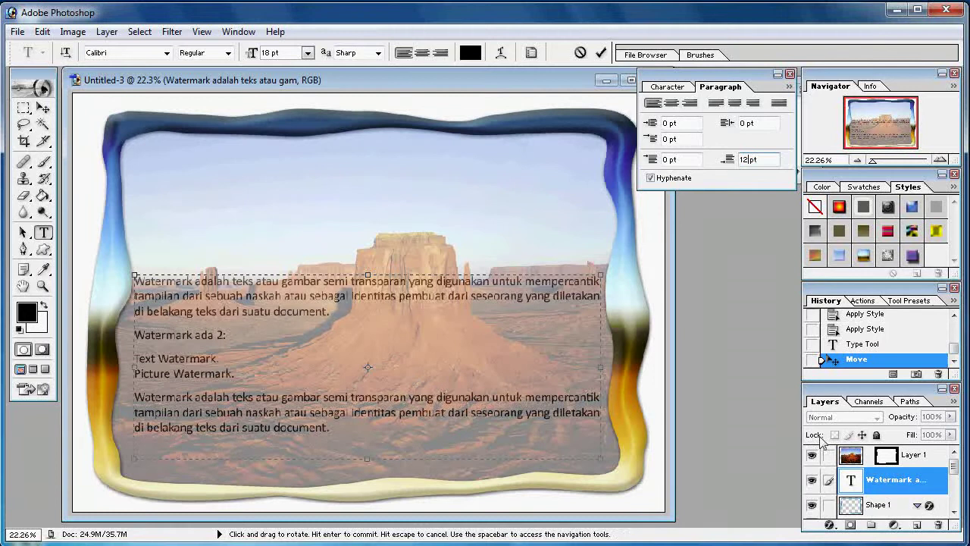
key("ctrl+Return")
key("v")
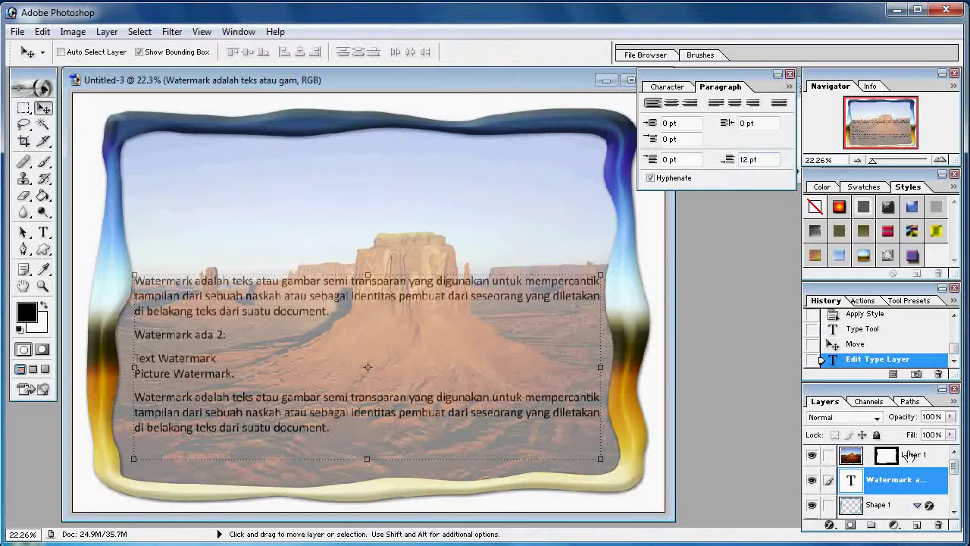
Step: Drag the Watermark text layer above Layer 1 in the Layers panel
left_click_drag(877, 486, 888, 448)
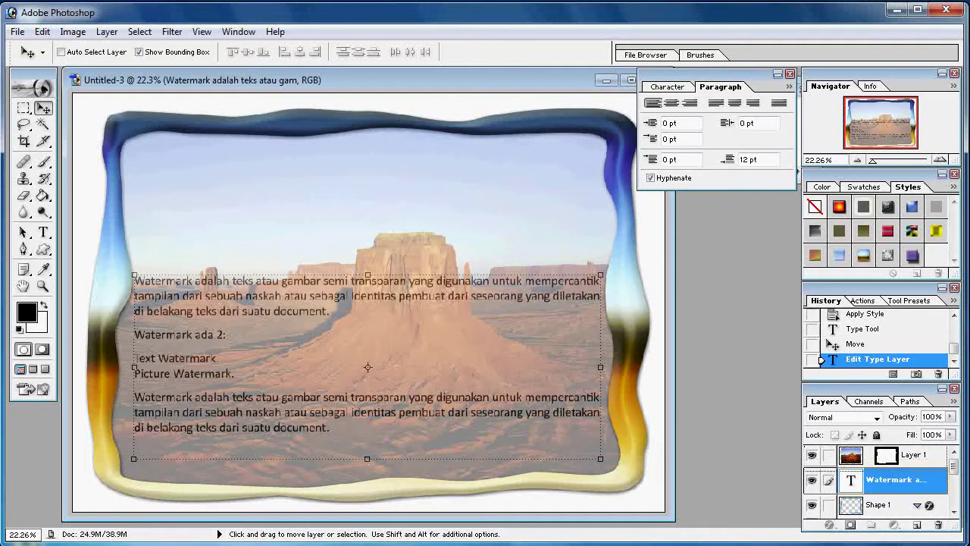
left_click_drag(873, 479, 881, 451)
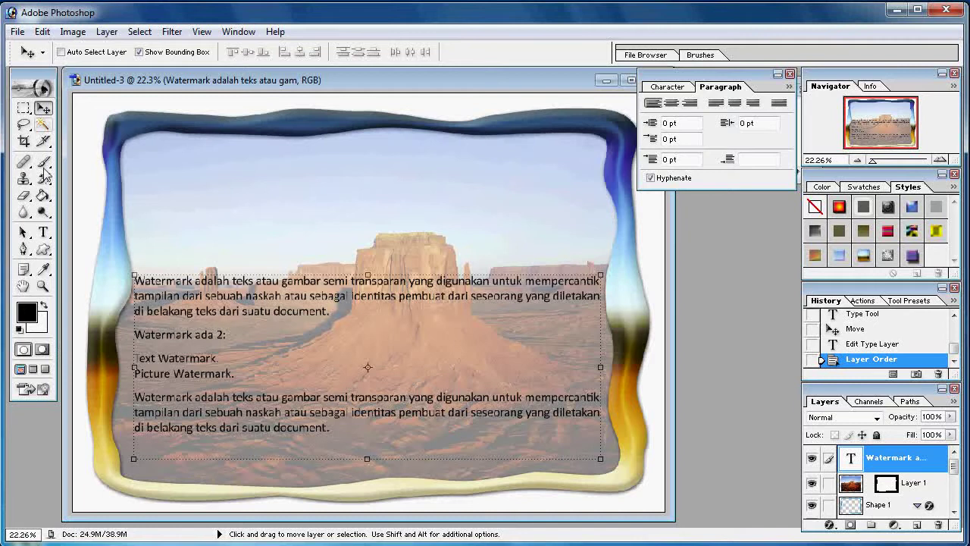
left_click(24, 108)
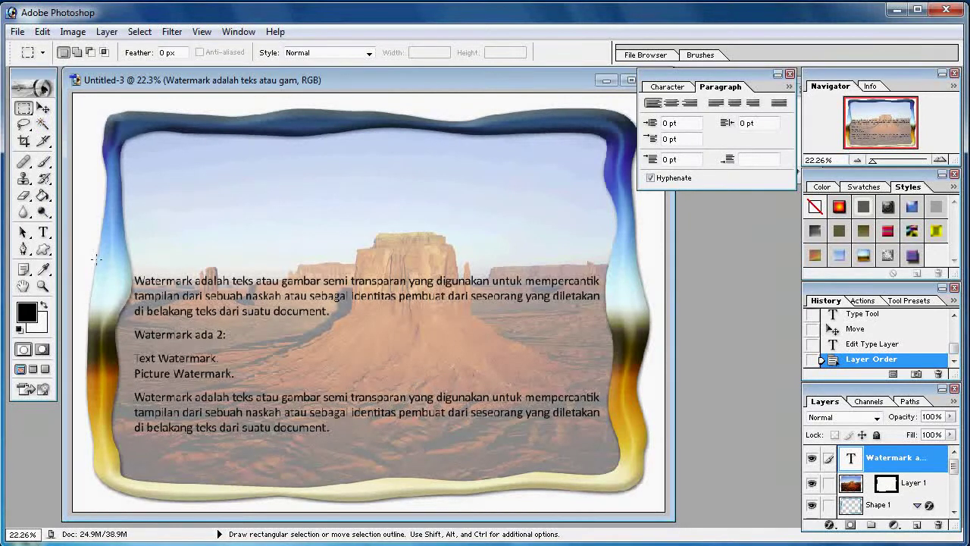
left_click(44, 232)
Step: Insert spaces before 'Text Watermark.' and 'Picture Watermark.' to indent them right
left_click(154, 371)
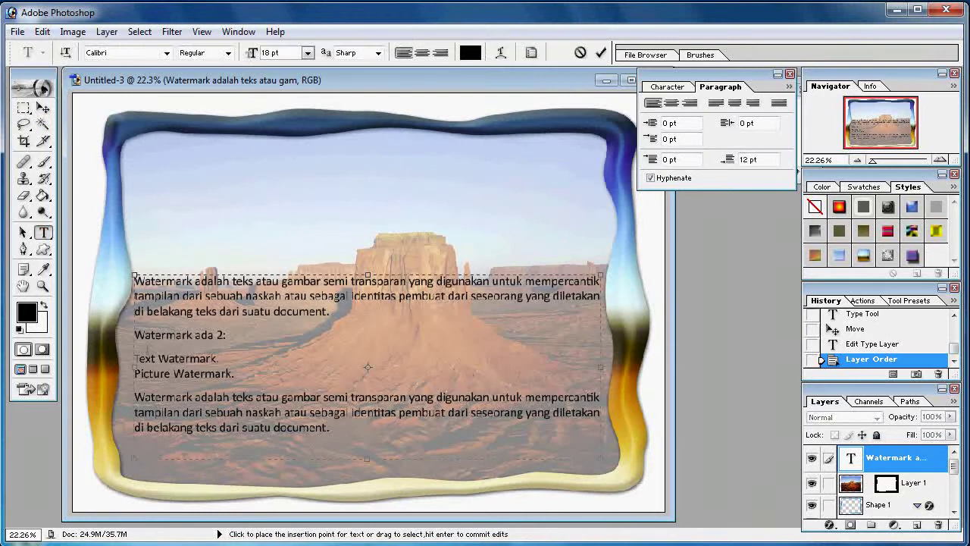
left_click(136, 358)
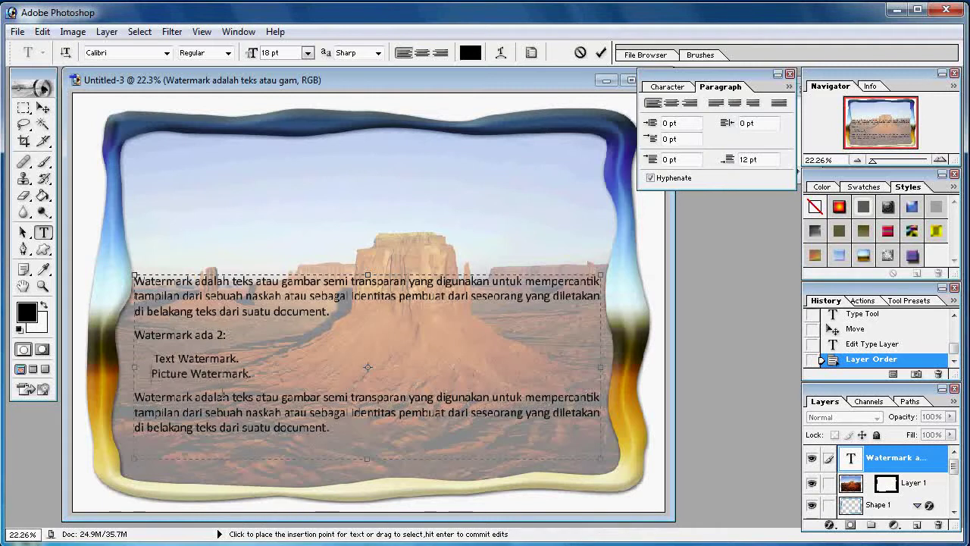
left_click(159, 360)
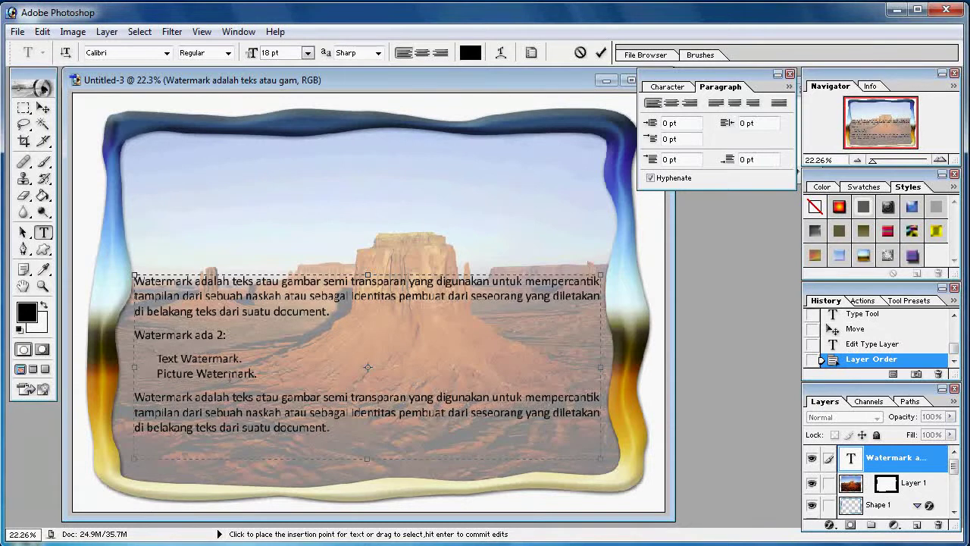
key("Up")
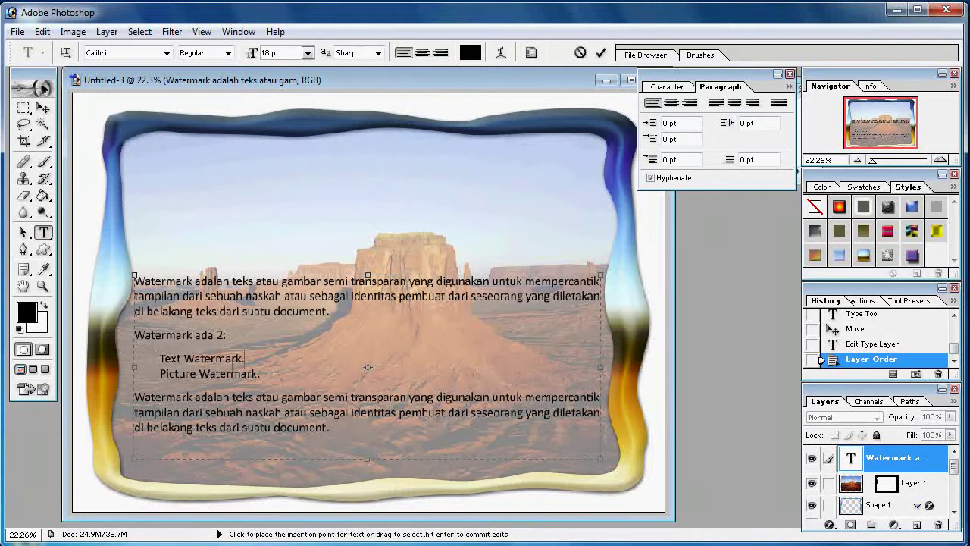
left_click(42, 250)
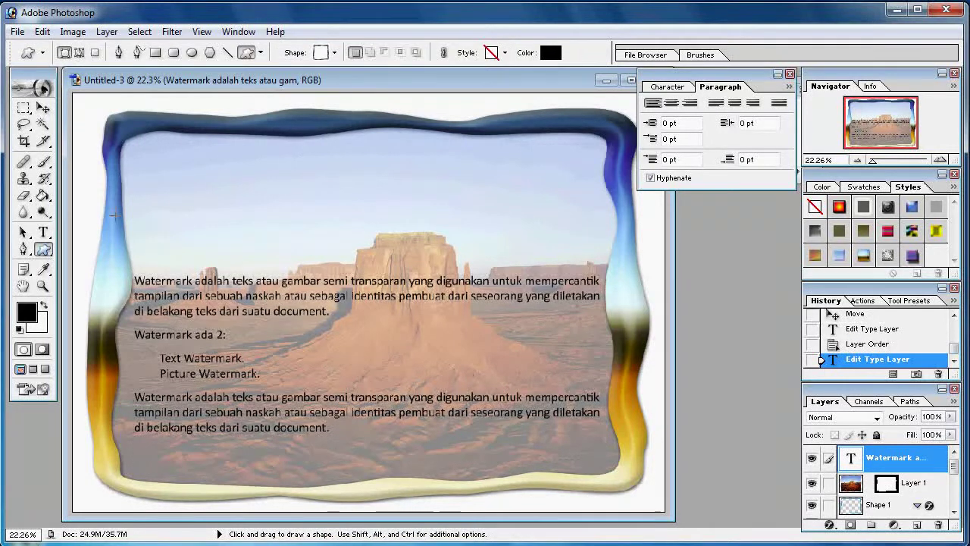
Step: Browse the custom shape library to find the Check Mark shape
left_click(335, 53)
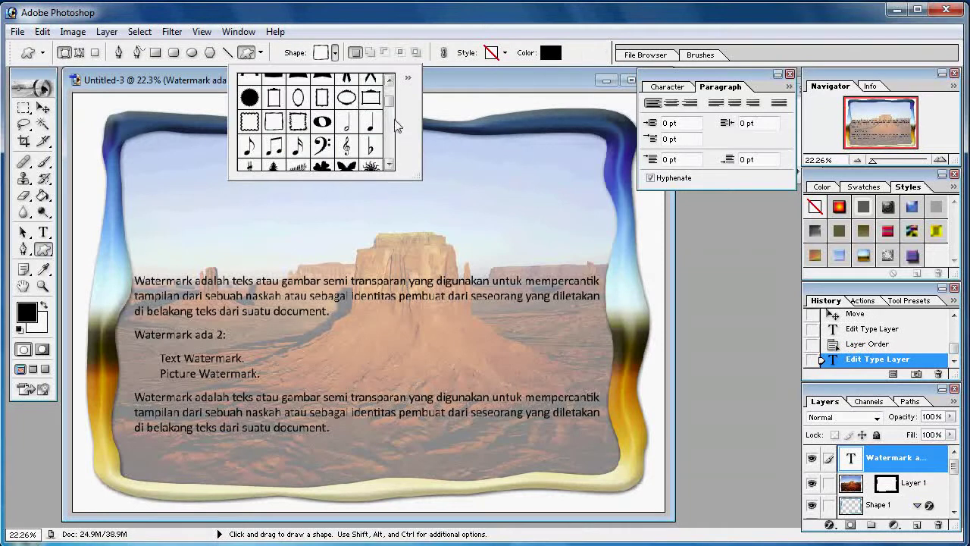
scroll(394, 125, "down", 3)
scroll(392, 114, "up", 3)
scroll(391, 101, "down", 5)
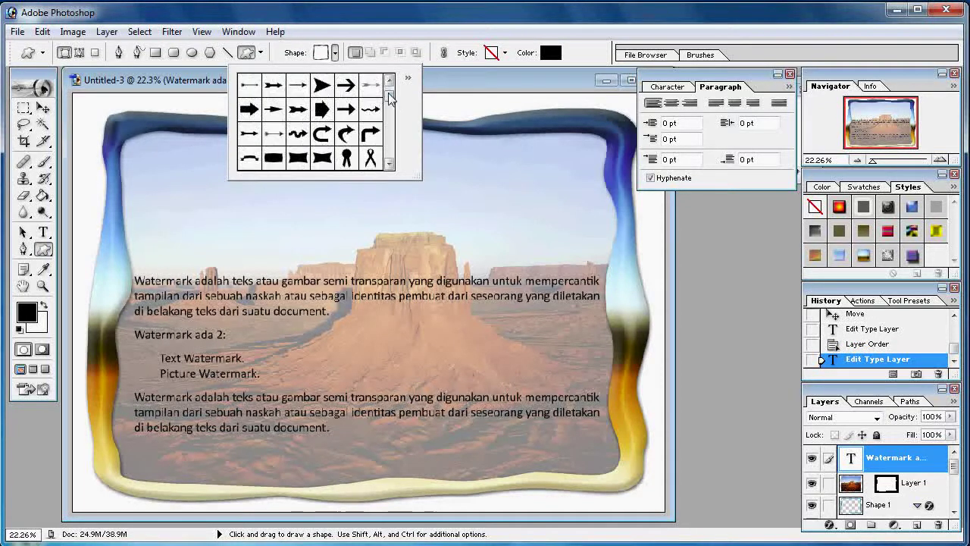
scroll(389, 91, "up", 1)
scroll(389, 88, "up", 1)
left_click(388, 83)
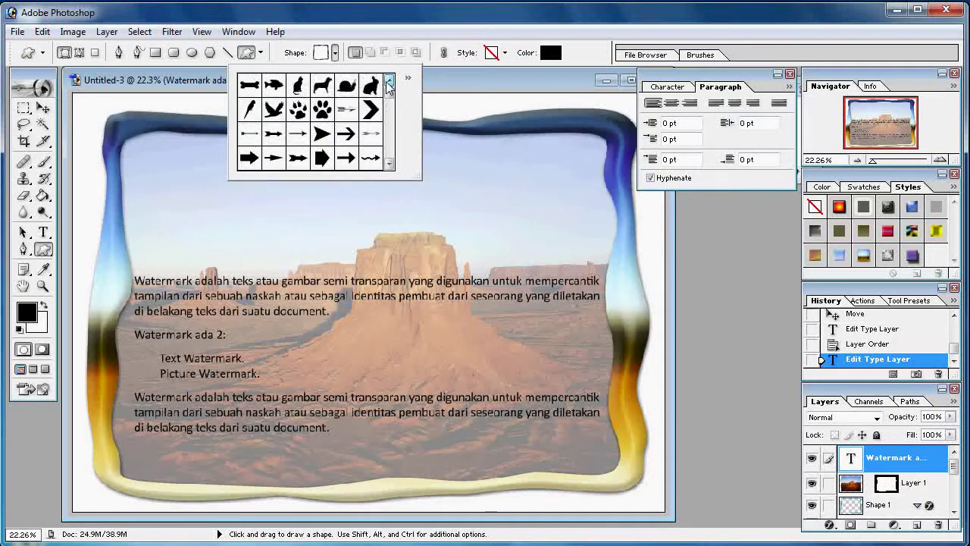
left_click(389, 164)
left_click(390, 163)
left_click(389, 163)
left_click(390, 163)
left_click(390, 164)
left_click(390, 164)
left_click(389, 164)
left_click(389, 164)
left_click(389, 165)
left_click(389, 165)
left_click(389, 165)
left_click(390, 165)
left_click(390, 164)
left_click(390, 165)
left_click(390, 165)
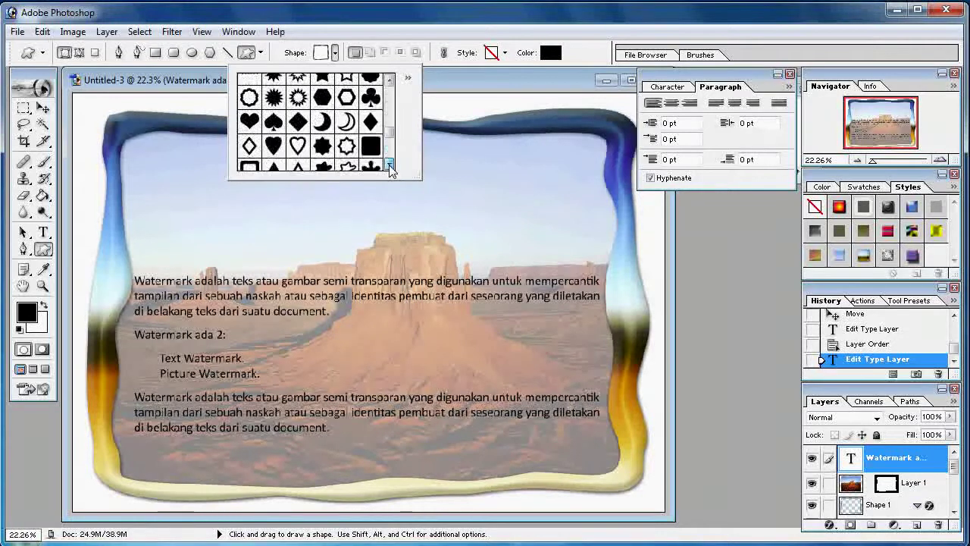
left_click(389, 164)
left_click(390, 164)
left_click(390, 164)
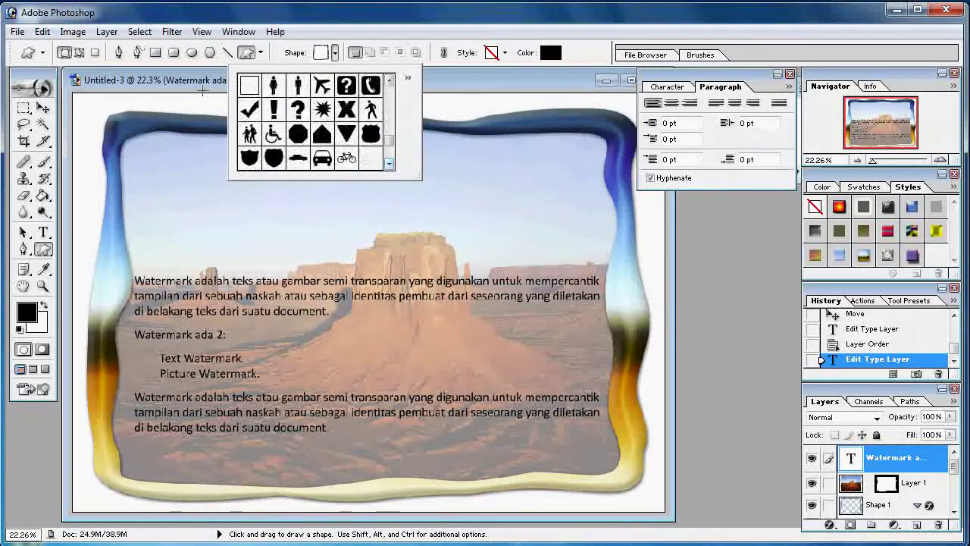
Step: Pick the Check Mark shape and draw it just left of 'Text Watermark.'
left_click(252, 112)
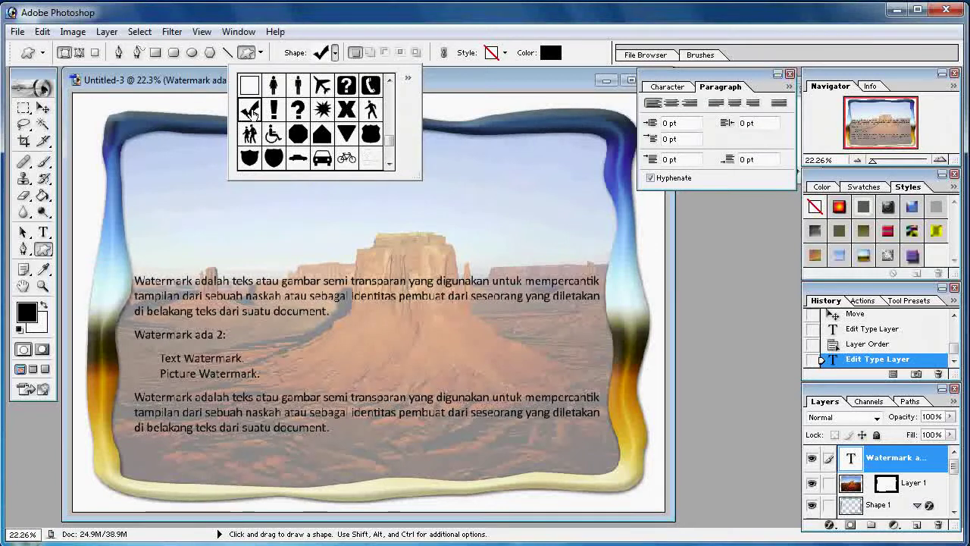
left_click(253, 112)
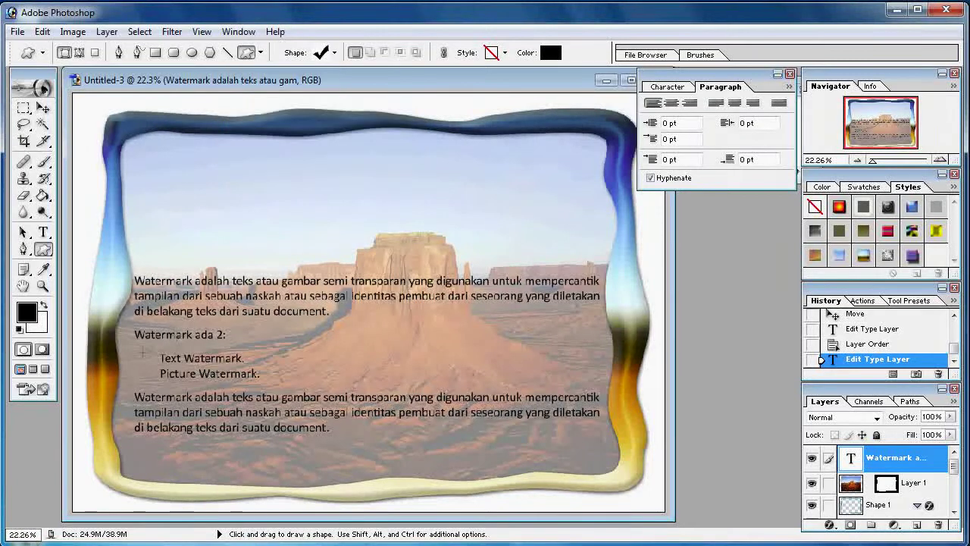
left_click_drag(141, 353, 151, 366)
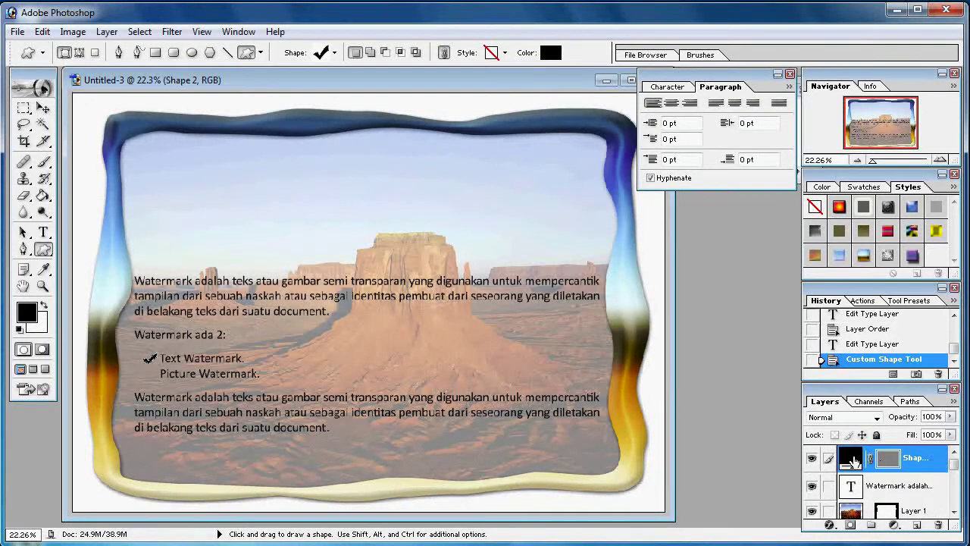
Step: Set the check mark's fill colour to green, RGB 64/213/4
double_click(850, 461)
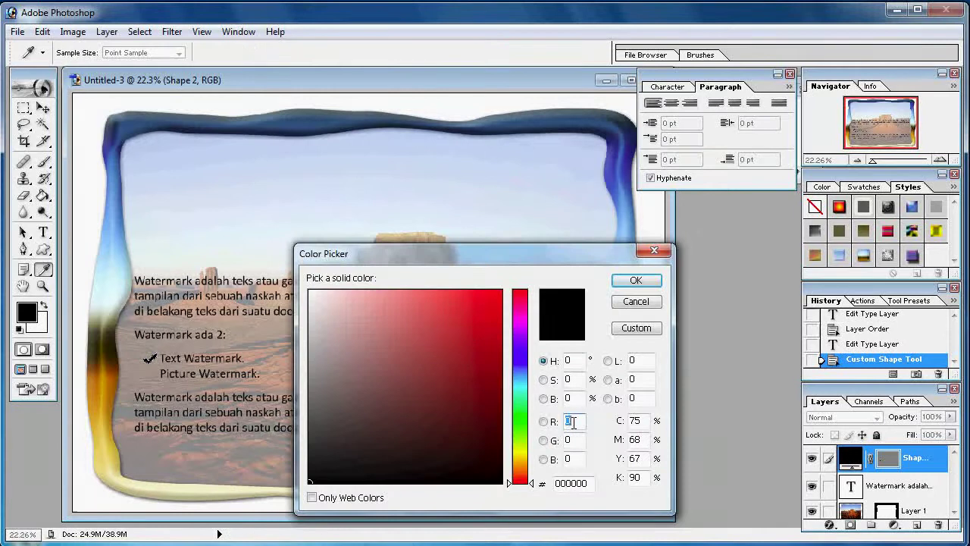
type("6")
type("4")
key("Tab")
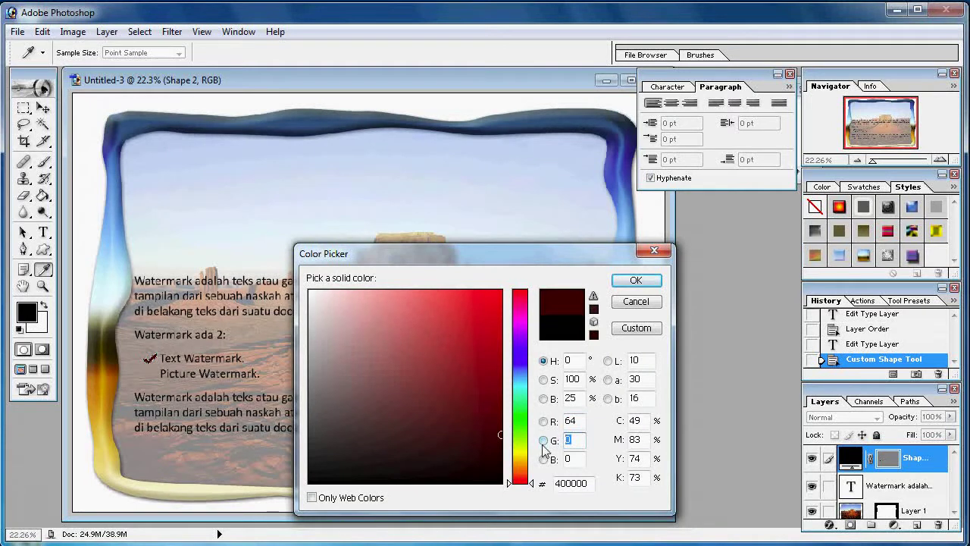
type("213")
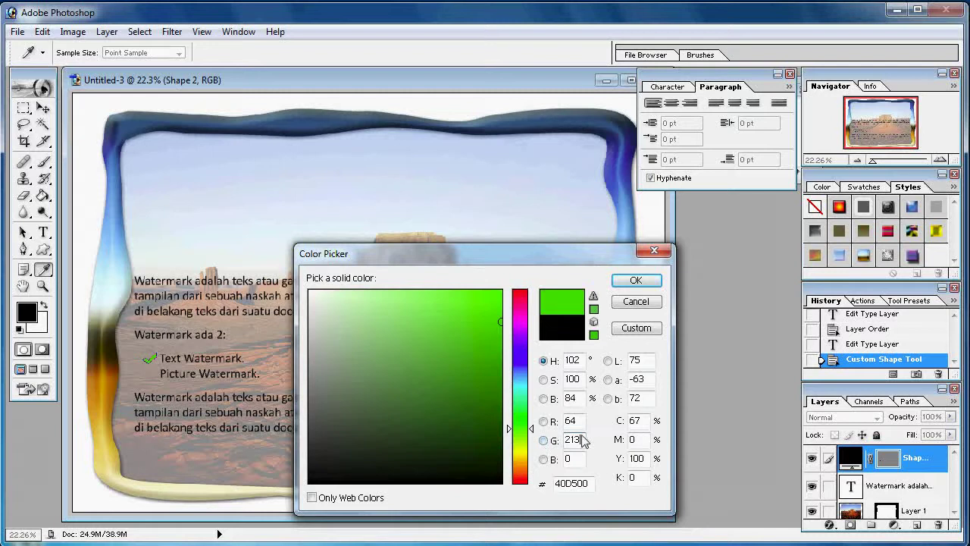
key("Tab")
type("4")
left_click(636, 280)
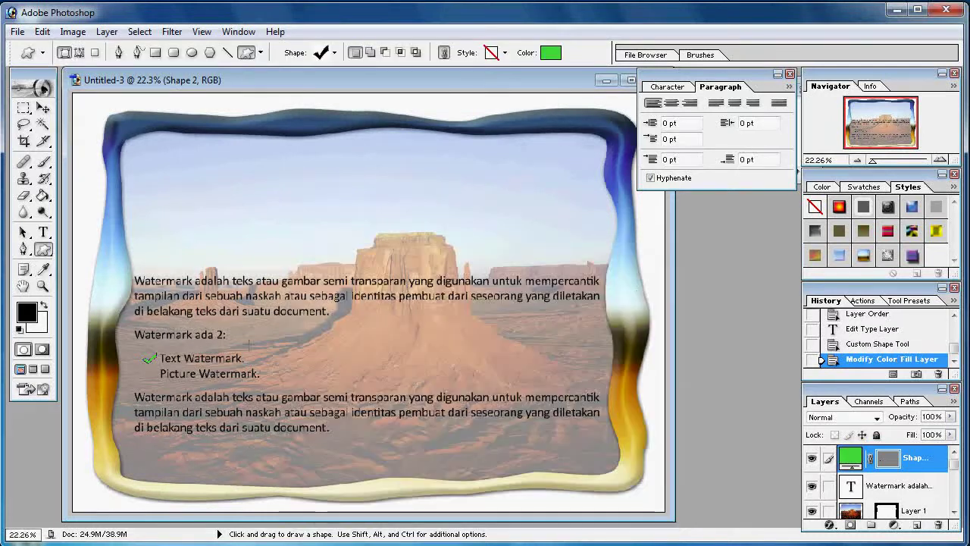
Step: Duplicate the check-mark layer and nudge the copy down beside 'Picture Watermark.'
right_click(924, 461)
left_click(867, 513)
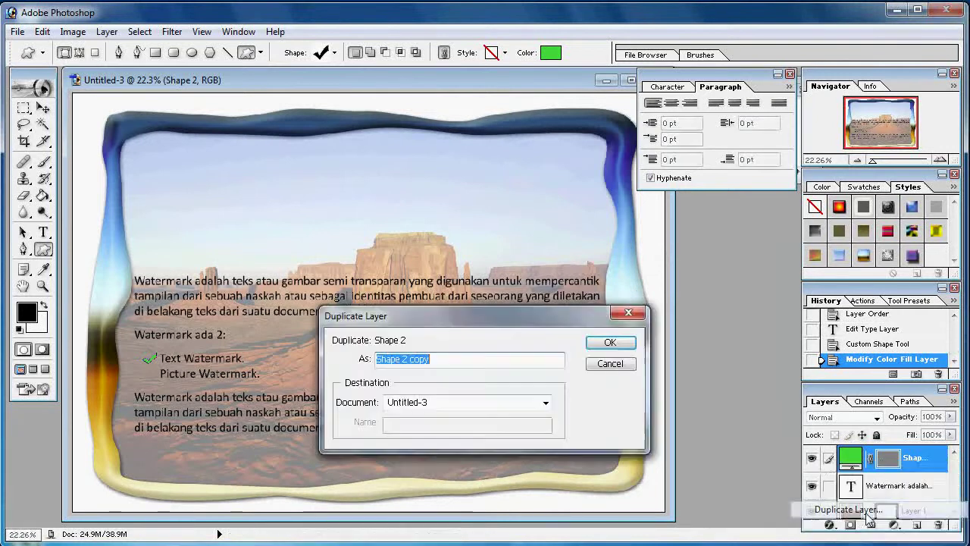
left_click(615, 340)
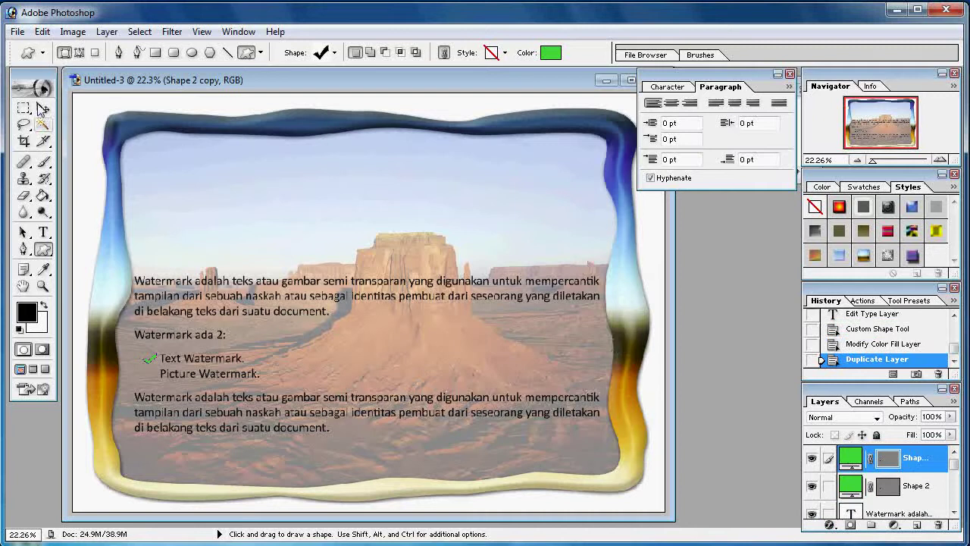
left_click(42, 107)
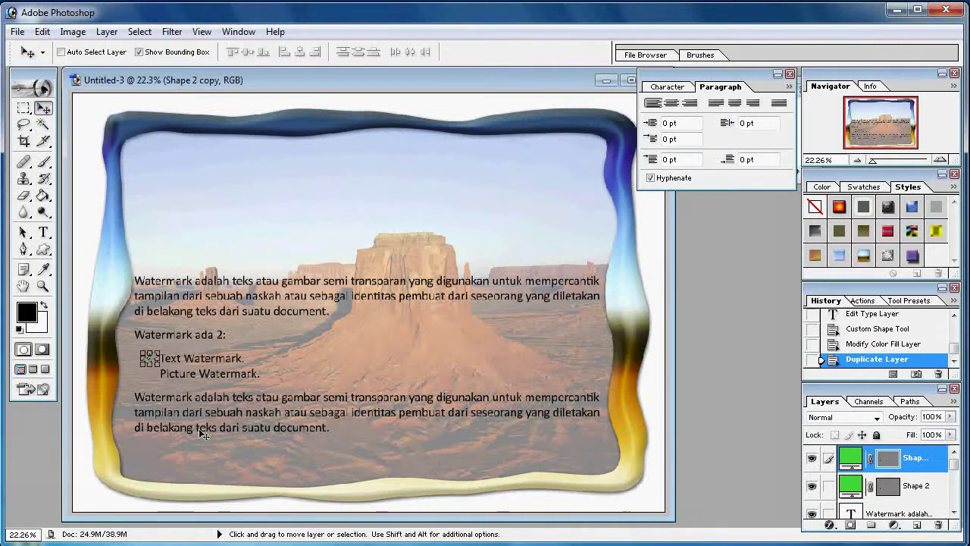
key("shift+Down")
key("shift+Down")
key("shift+Down")
key("shift+Down")
key("shift+Down")
key("shift+Down")
key("shift+Down")
key("shift+Down")
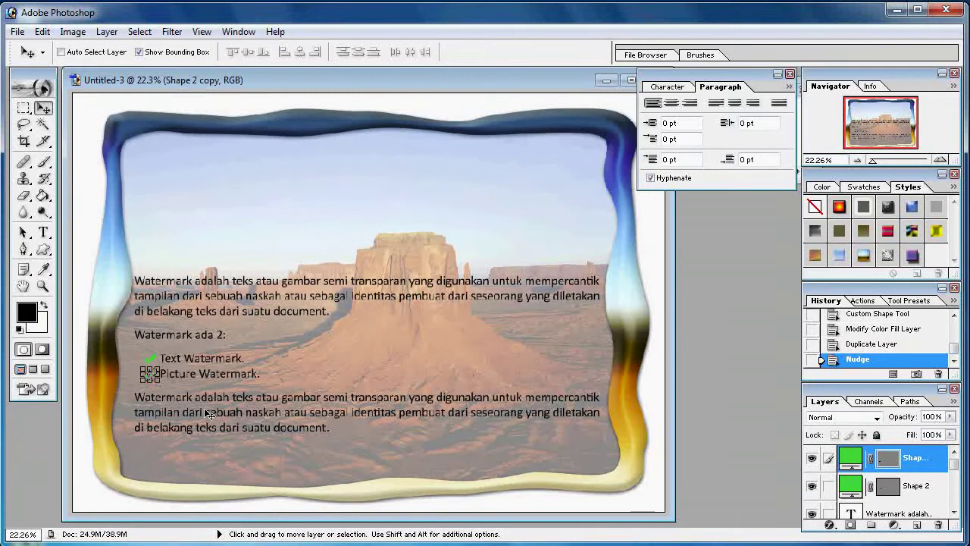
left_click(24, 109)
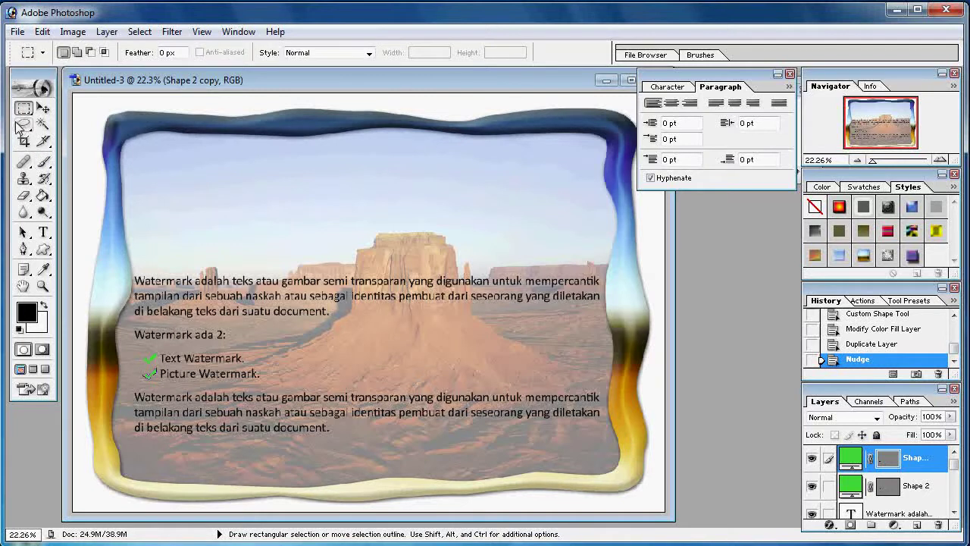
Step: Type a WATERMARK heading above the paragraph and select it
left_click(43, 231)
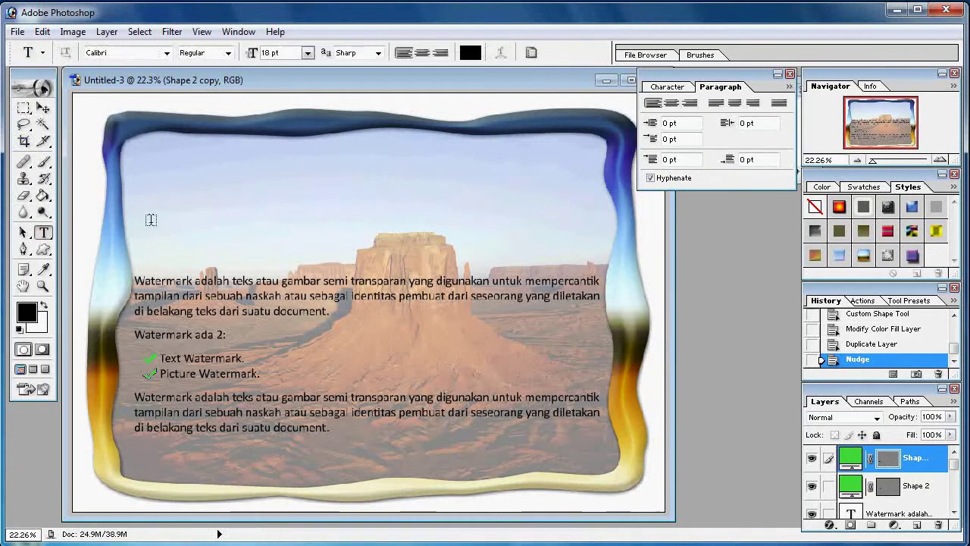
left_click(316, 180)
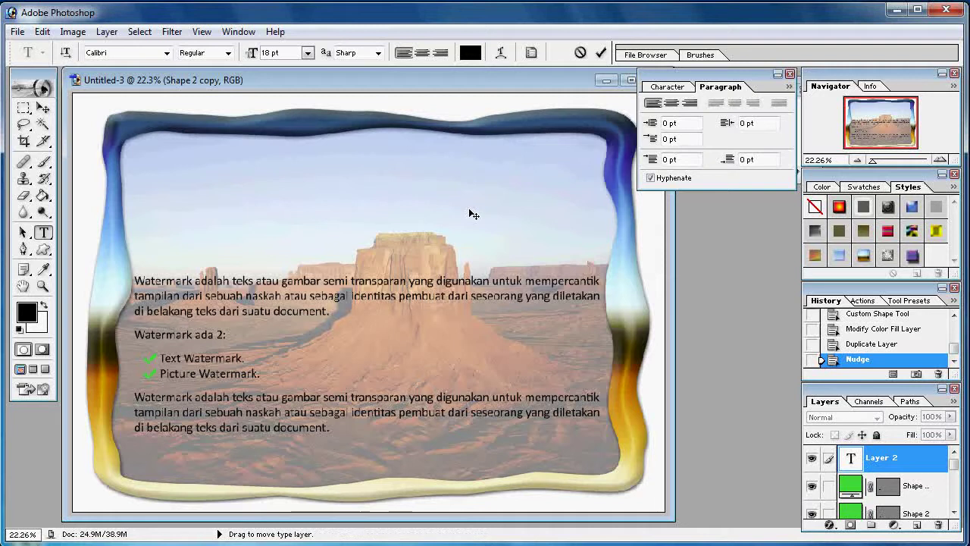
type("WATERMARK")
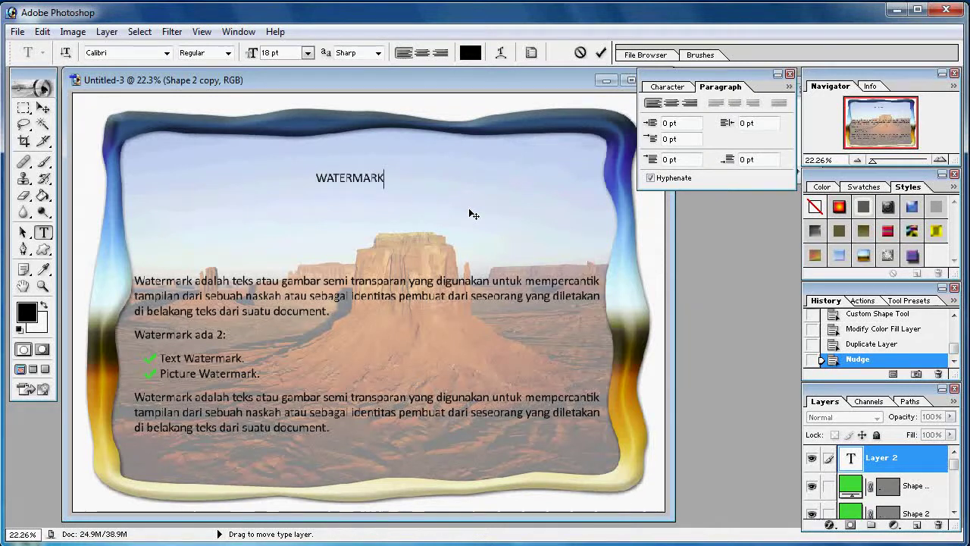
left_click_drag(317, 179, 402, 180)
Step: Format the WATERMARK heading as 48 pt Bold
left_click(307, 52)
left_click(299, 275)
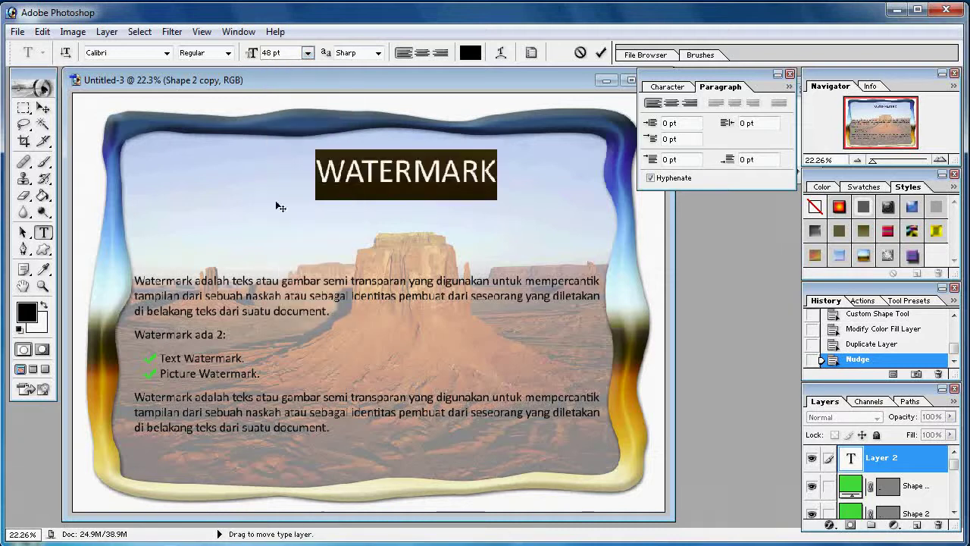
left_click(226, 53)
left_click(205, 85)
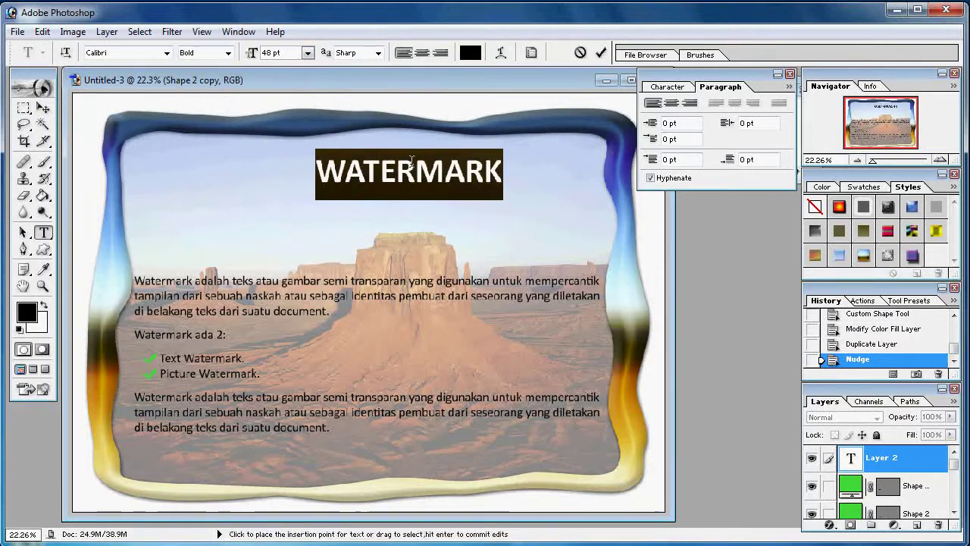
left_click(501, 52)
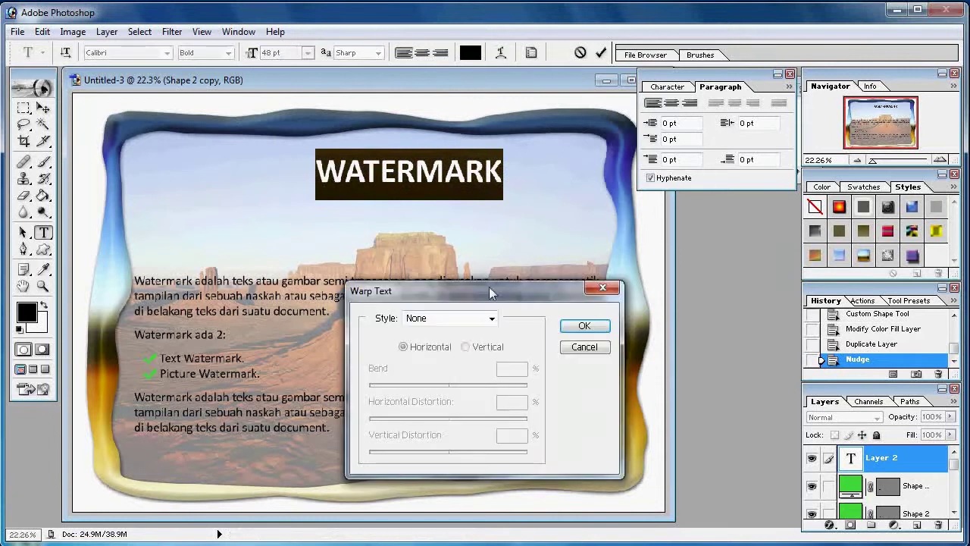
Step: Warp WATERMARK with the Arc style and move it down just above the paragraph
left_click(477, 326)
left_click(465, 358)
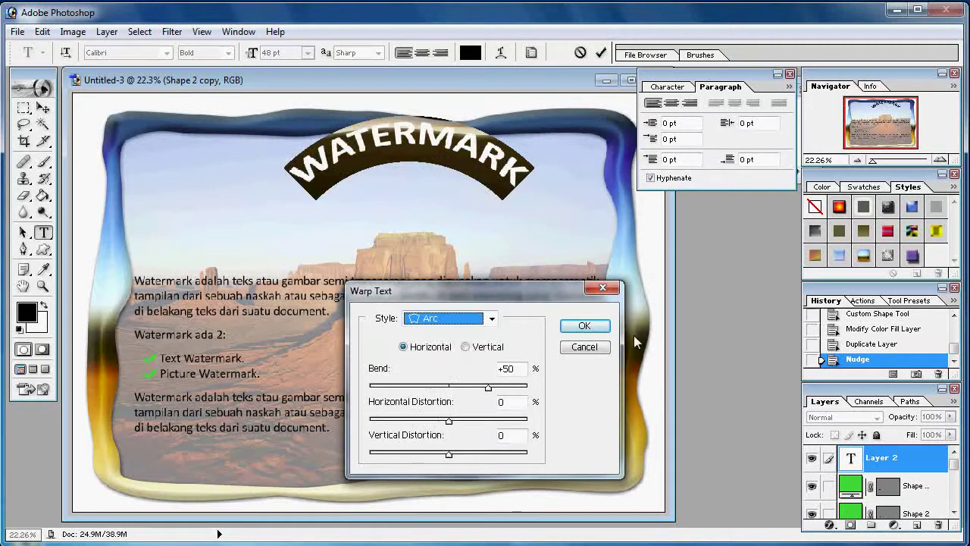
left_click(584, 325)
left_click(42, 107)
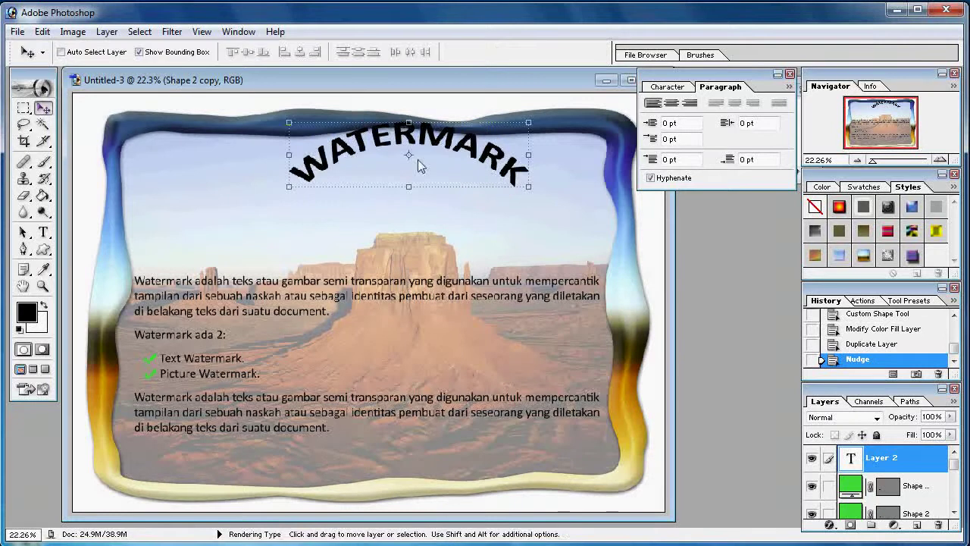
left_click_drag(421, 165, 440, 203)
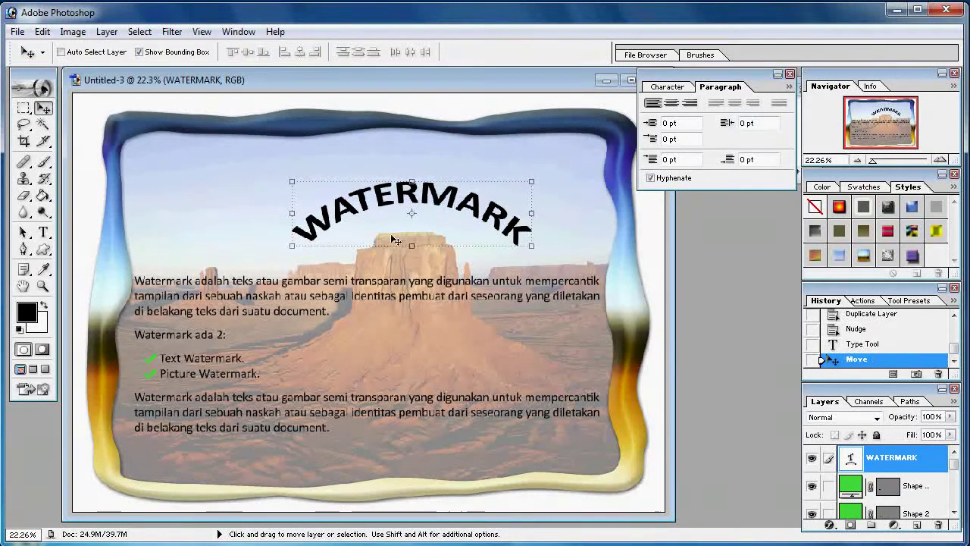
Step: Select all the WATERMARK text and open its text colour picker
left_click(45, 232)
left_click(393, 199)
key("ctrl+a")
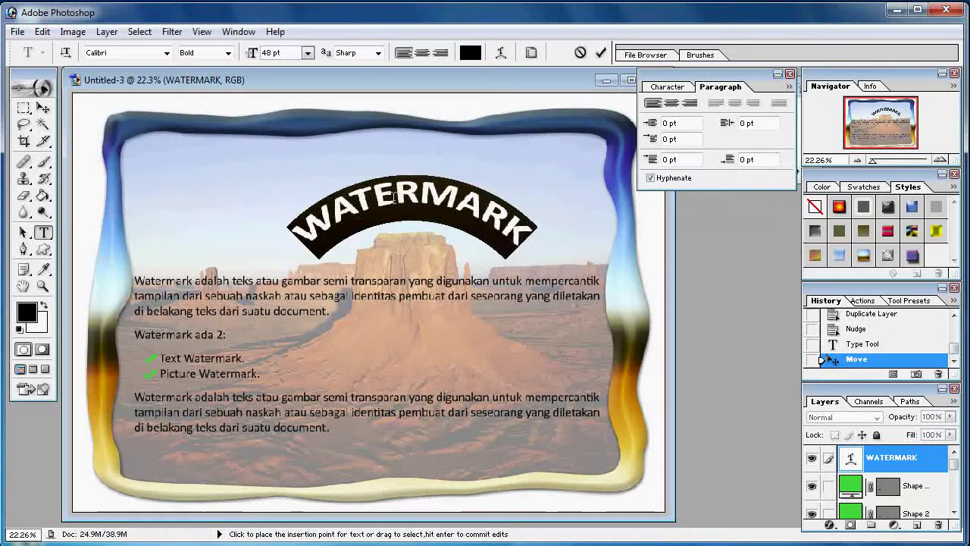
left_click(35, 319)
Step: Colour the WATERMARK heading purple and commit the text
left_click(520, 351)
left_click(440, 310)
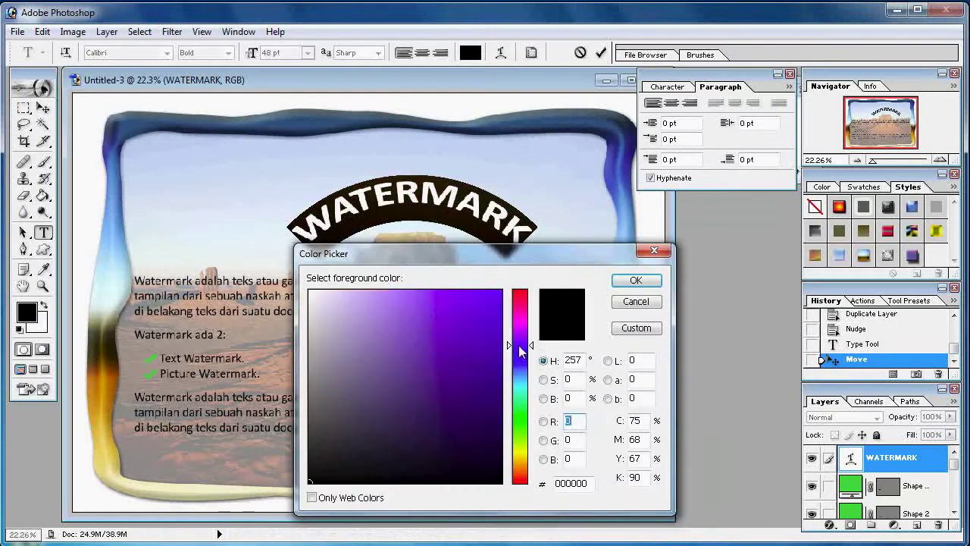
left_click(636, 280)
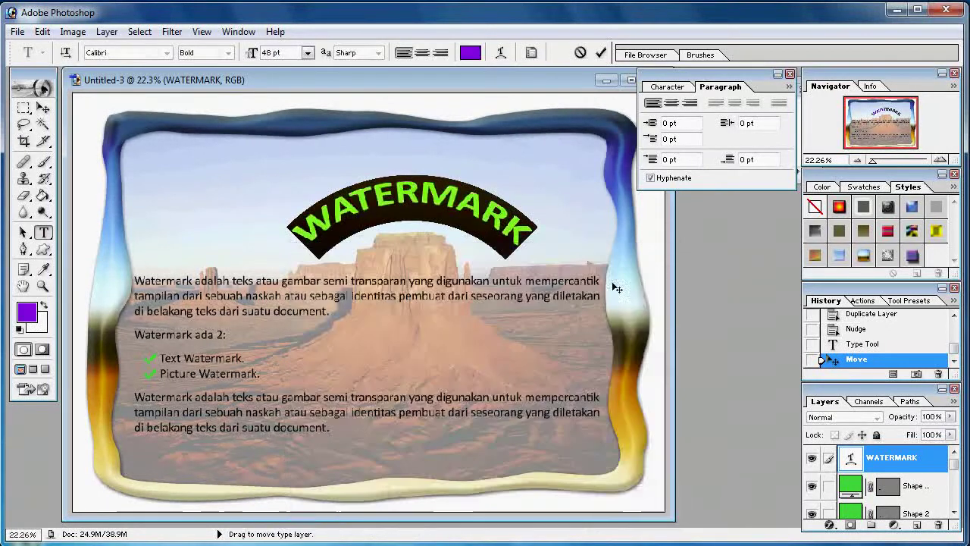
left_click(459, 206)
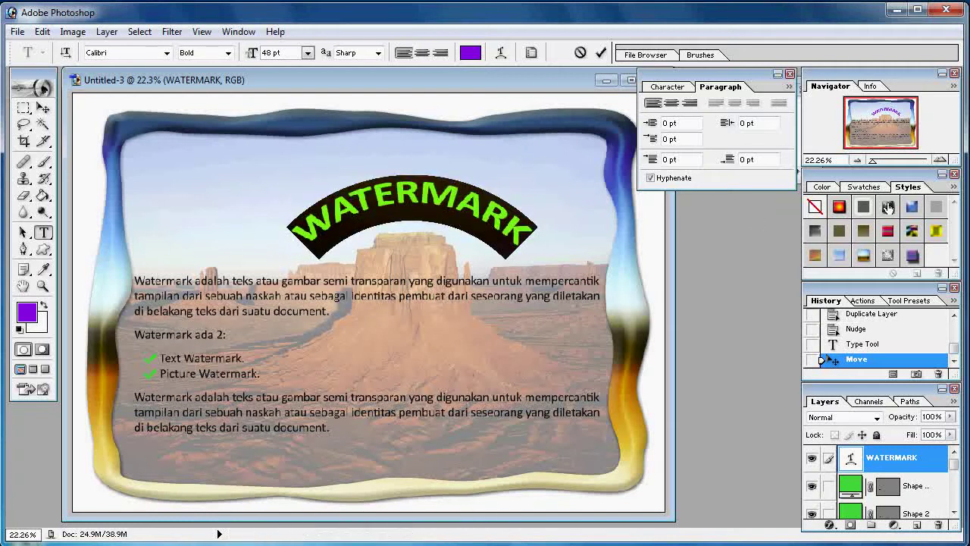
Step: Apply a Styles preset giving WATERMARK a drop shadow and bevel
left_click(912, 208)
left_click(914, 233)
left_click(936, 232)
left_click(914, 257)
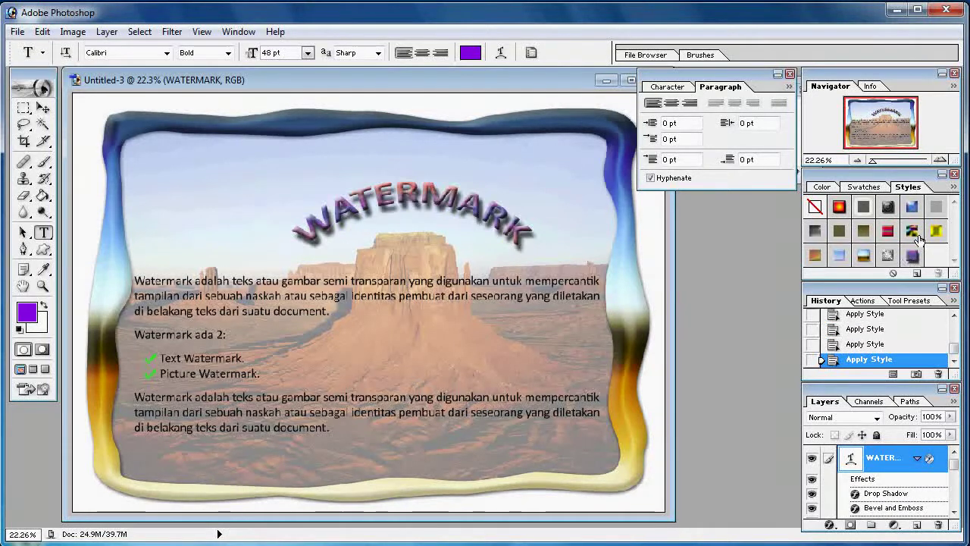
left_click(954, 188)
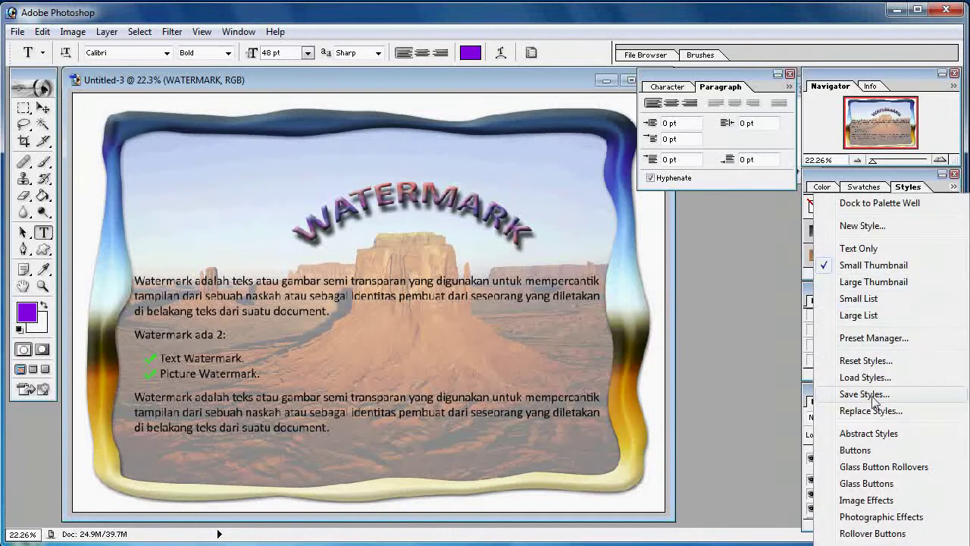
Step: Float the Styles panel out of its dock and reposition it
left_click(912, 177)
left_click_drag(909, 176, 846, 146)
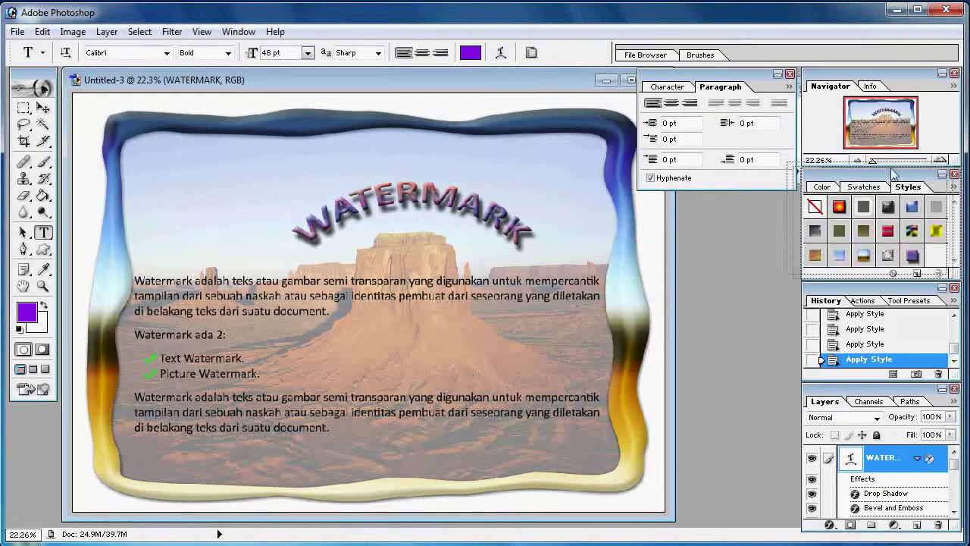
left_click(890, 157)
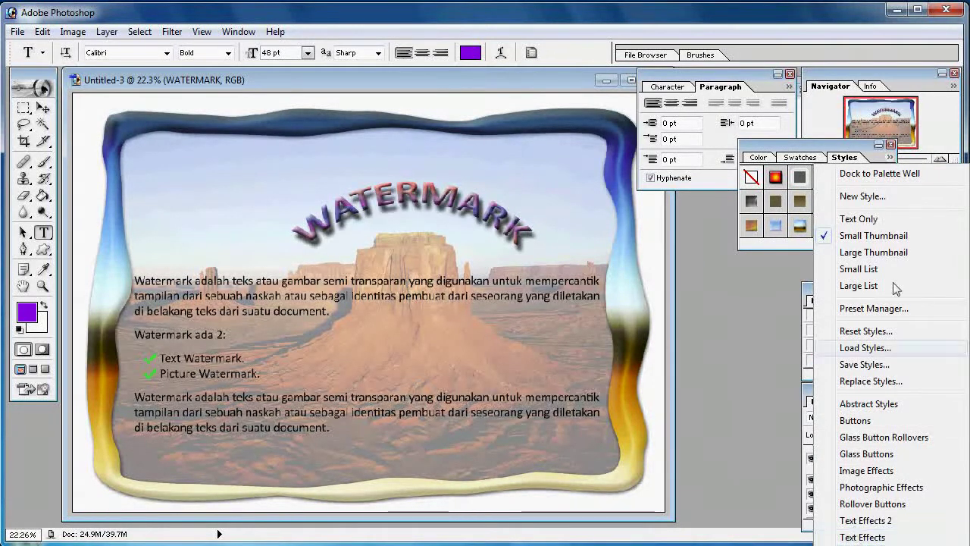
left_click(829, 149)
left_click_drag(829, 149, 800, 130)
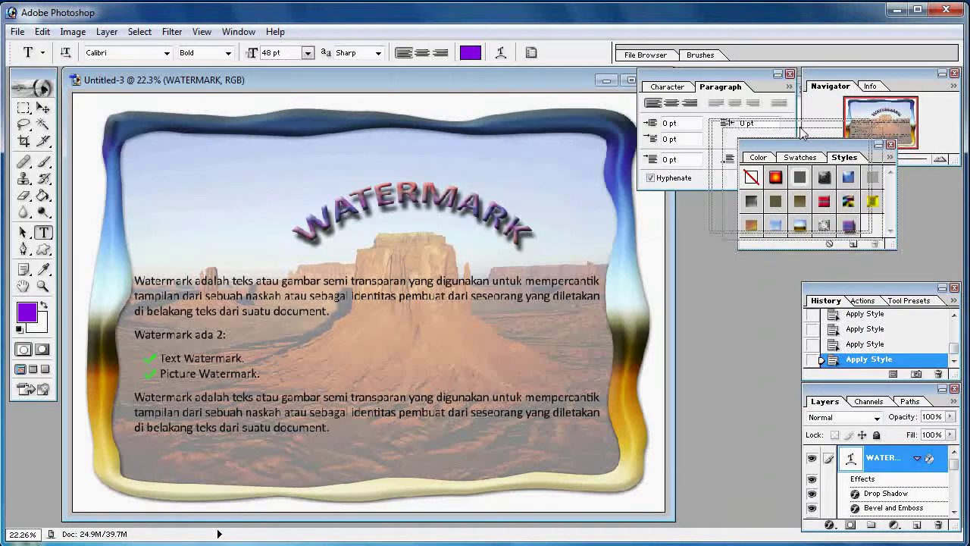
Step: Load the Text Effects style set and apply the rainbow gradient style to WATERMARK
left_click(862, 139)
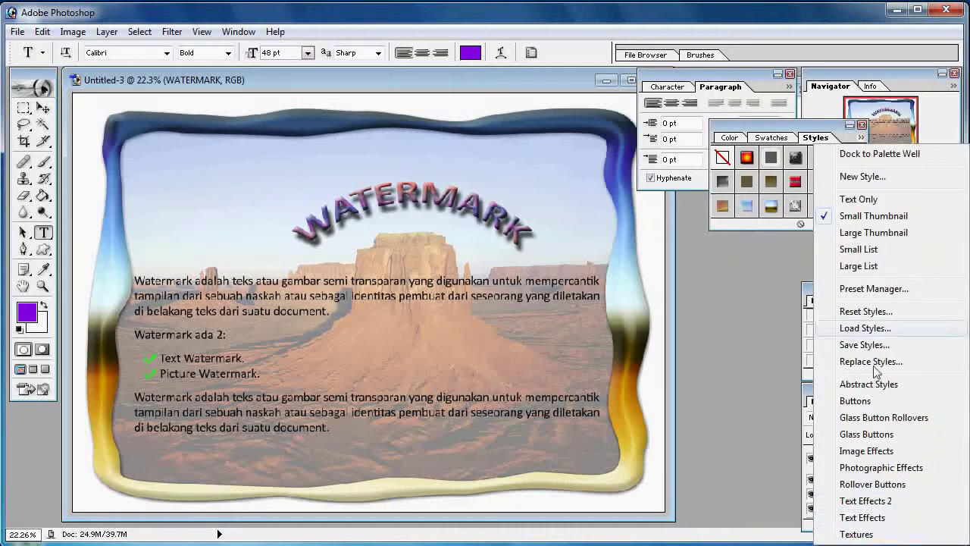
left_click(864, 517)
key("Return")
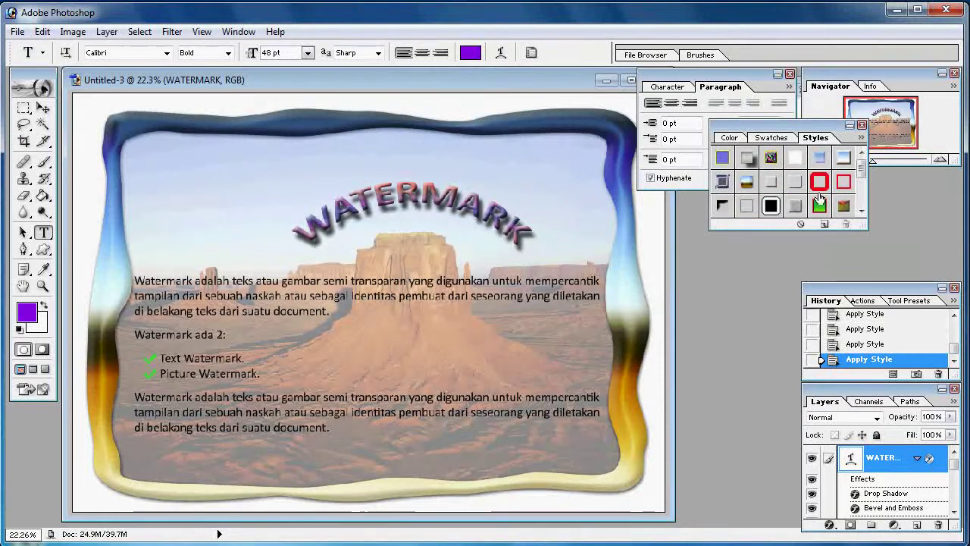
left_click(861, 213)
left_click(862, 213)
left_click(862, 213)
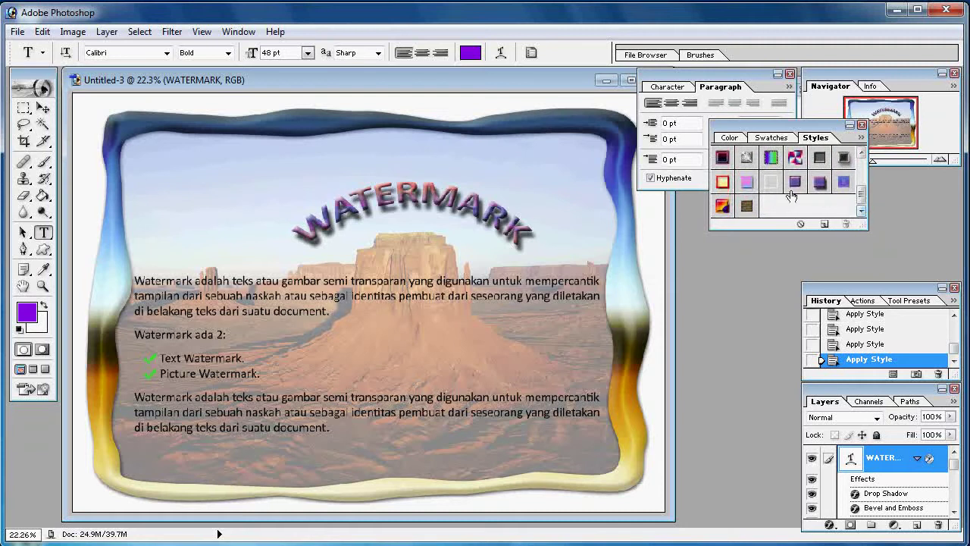
left_click(722, 182)
left_click(747, 186)
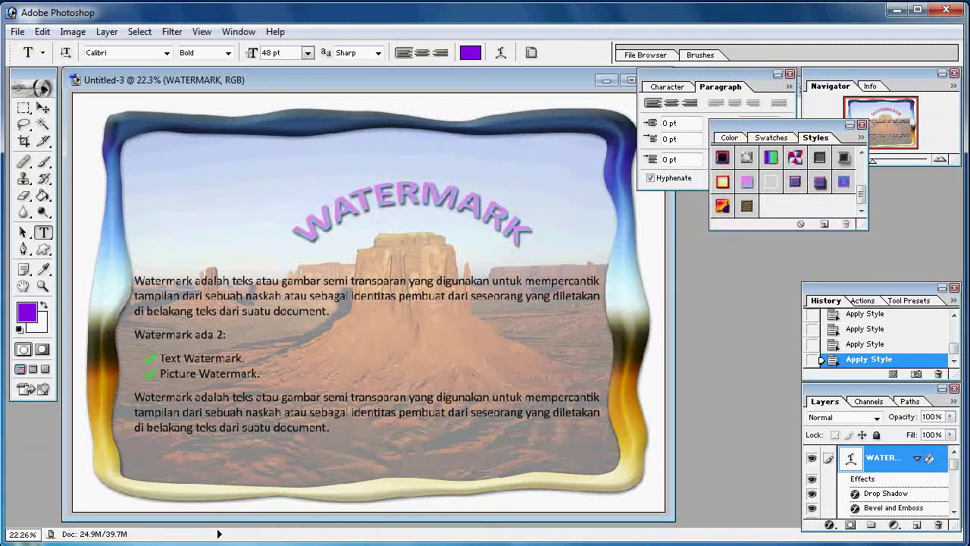
left_click(772, 159)
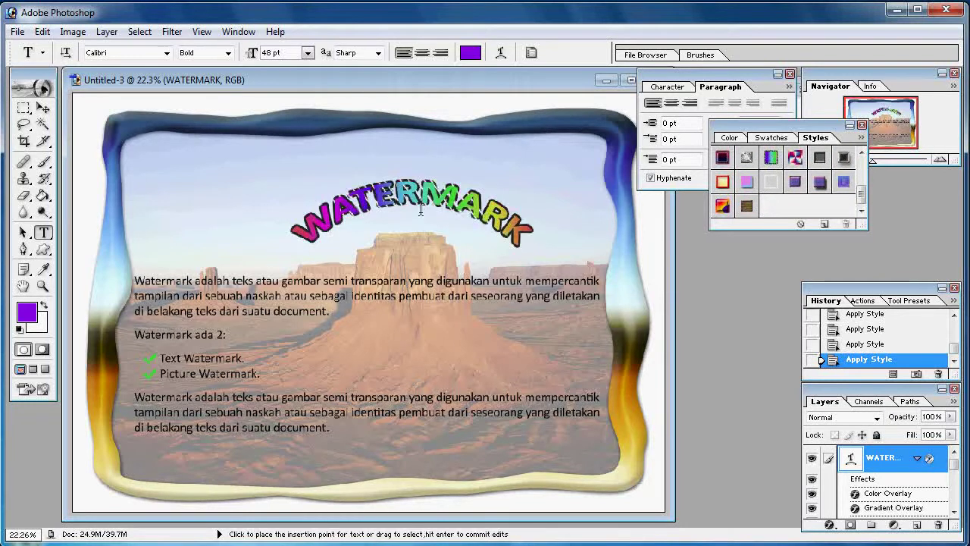
Step: Redock the Styles panel and close the Character and Paragraph panels
left_click_drag(804, 138, 876, 184)
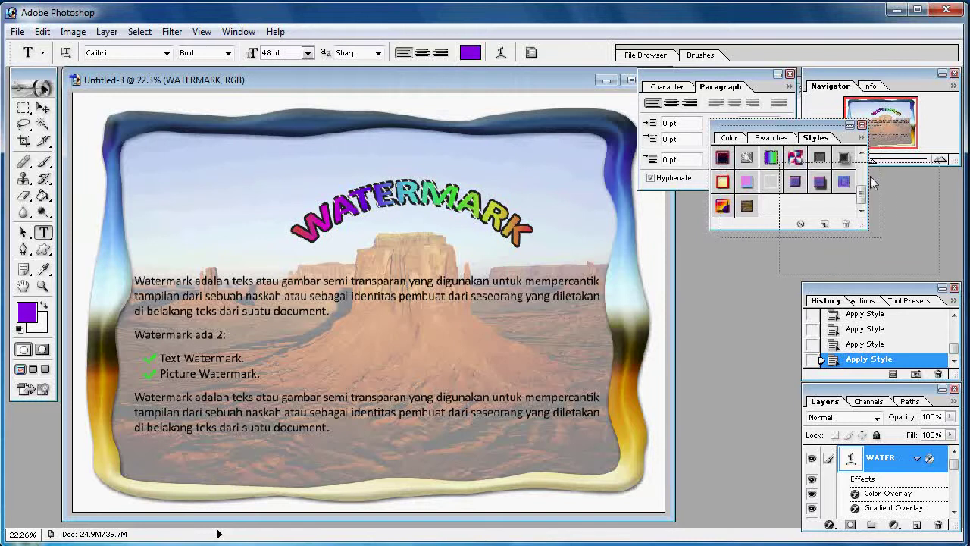
left_click_drag(877, 185, 887, 183)
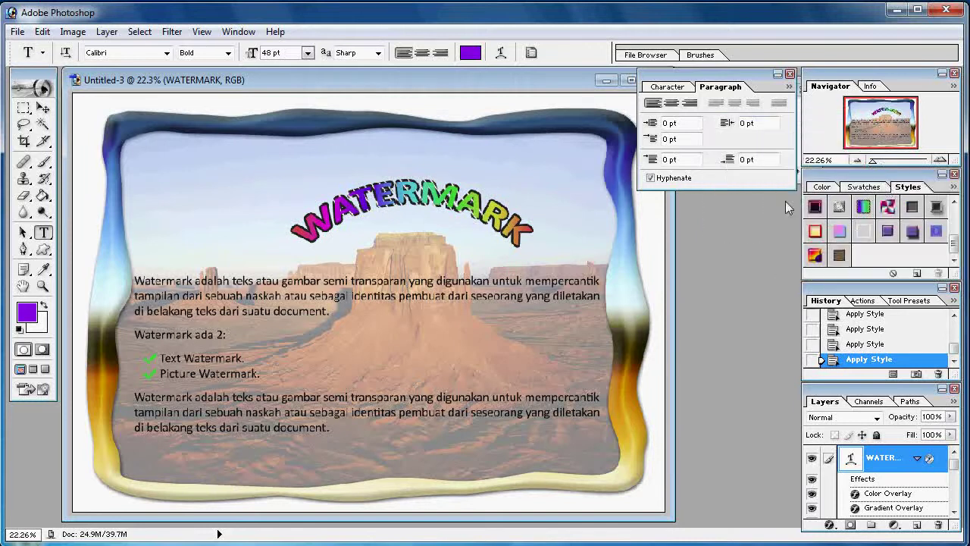
left_click(790, 75)
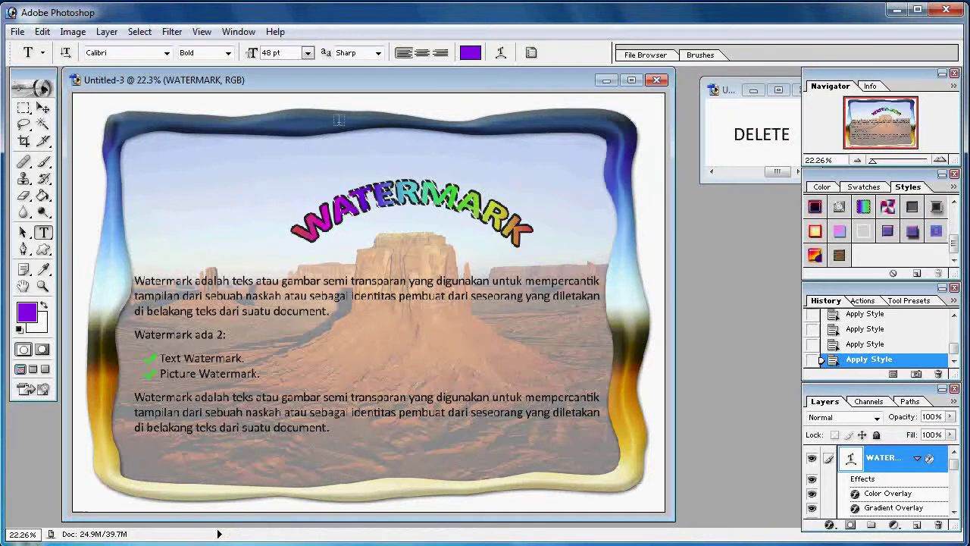
Step: In Print with Preview, set the page to A4 landscape
left_click(17, 31)
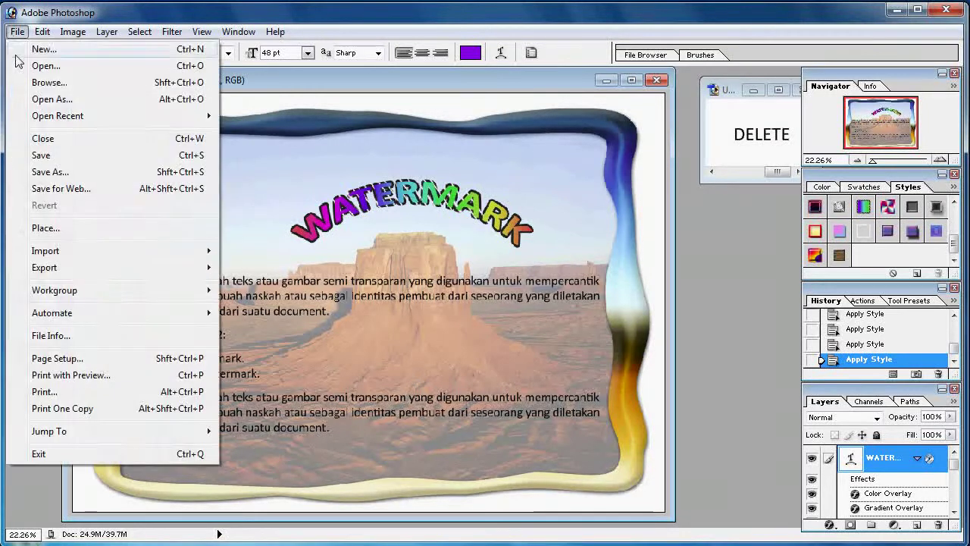
left_click(85, 376)
left_click(704, 259)
left_click(376, 377)
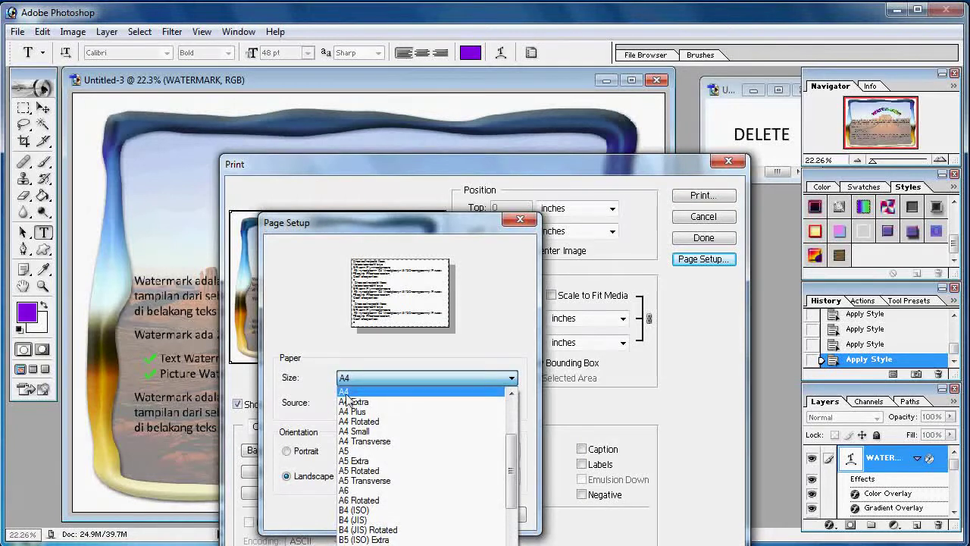
left_click(348, 392)
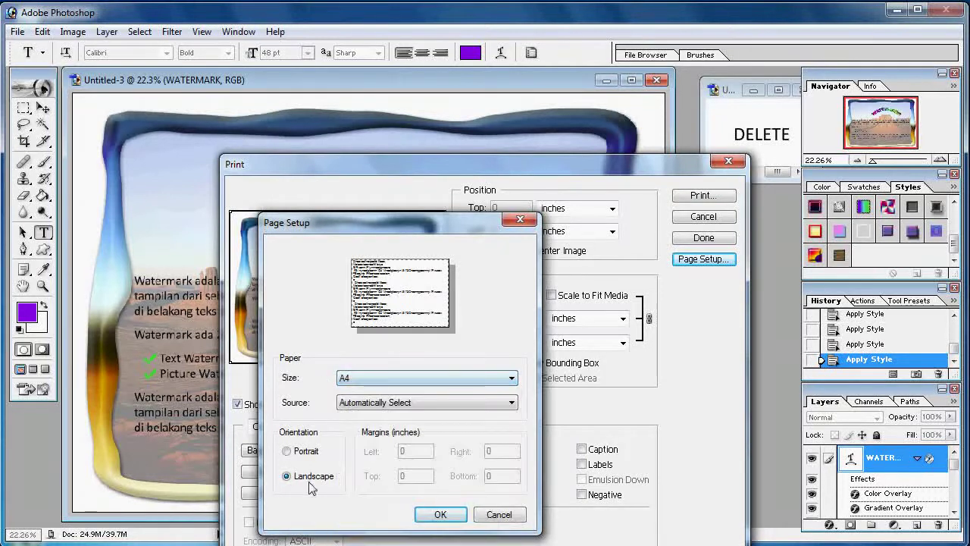
left_click(440, 514)
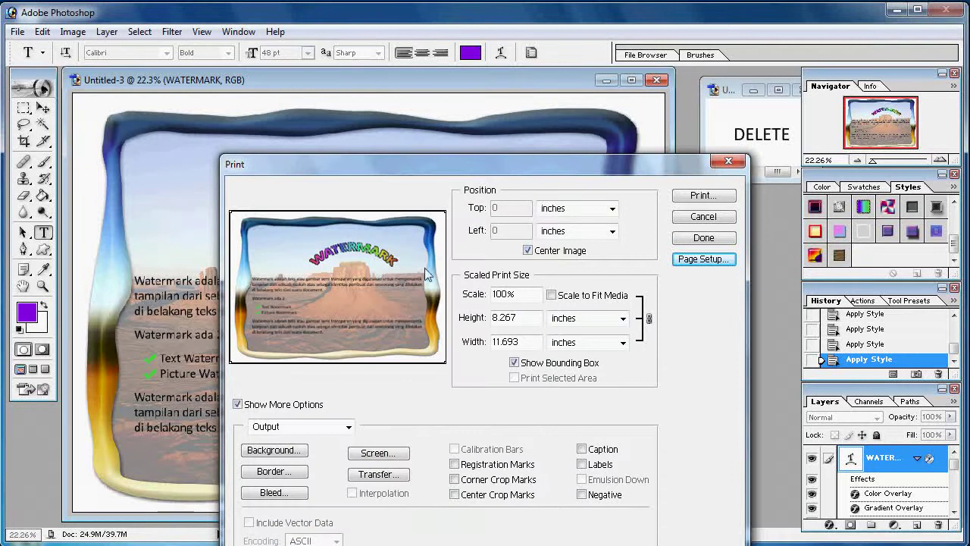
Step: Leave Scale to Fit Media off at 100% and print the design
left_click(551, 296)
left_click(551, 296)
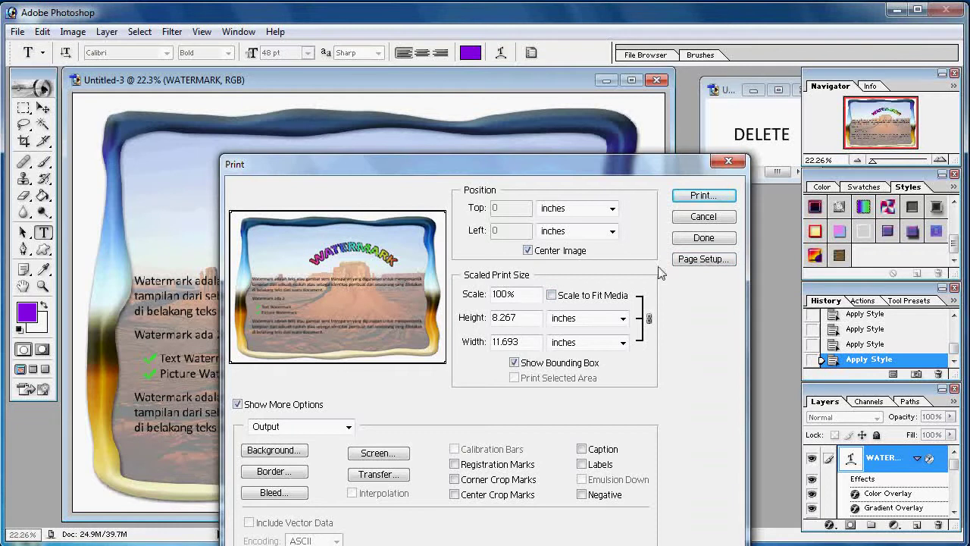
left_click(704, 216)
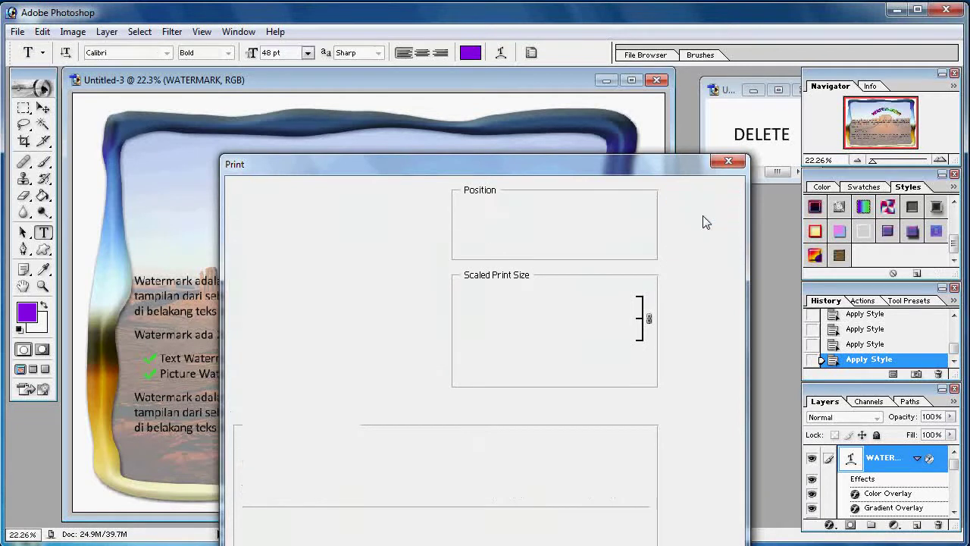